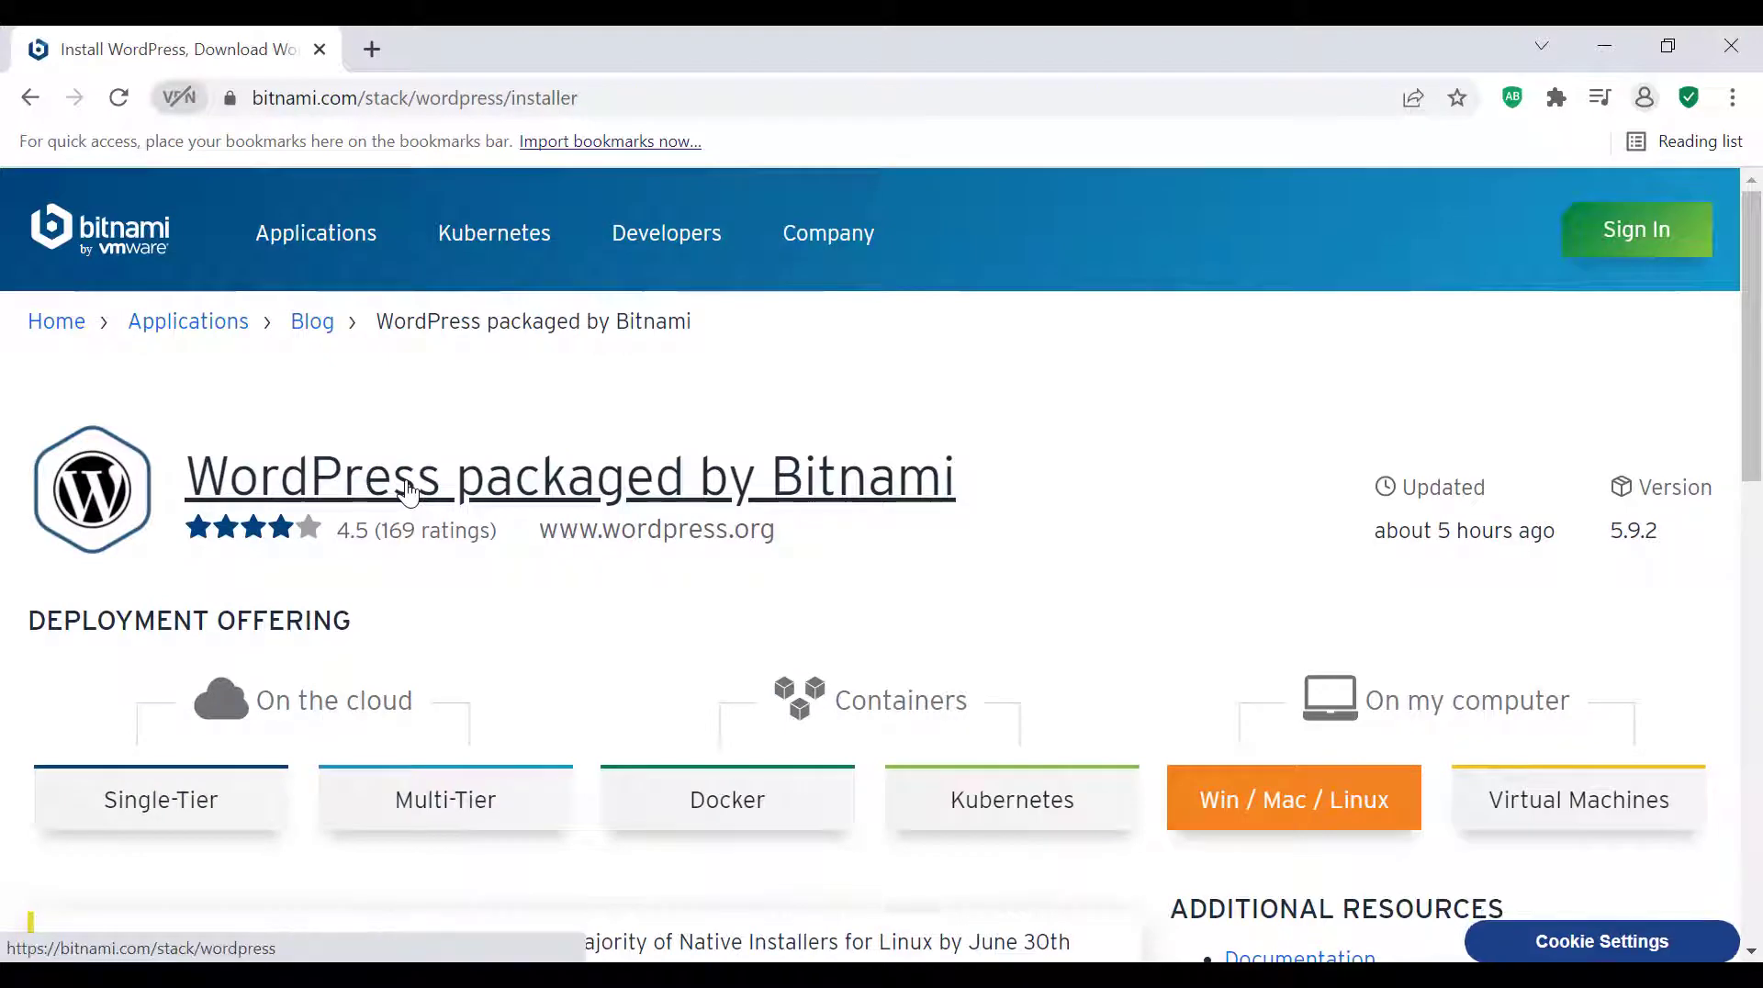
Browse the Bitnami application catalog to see which packaged applications are offered
left_click(409, 493)
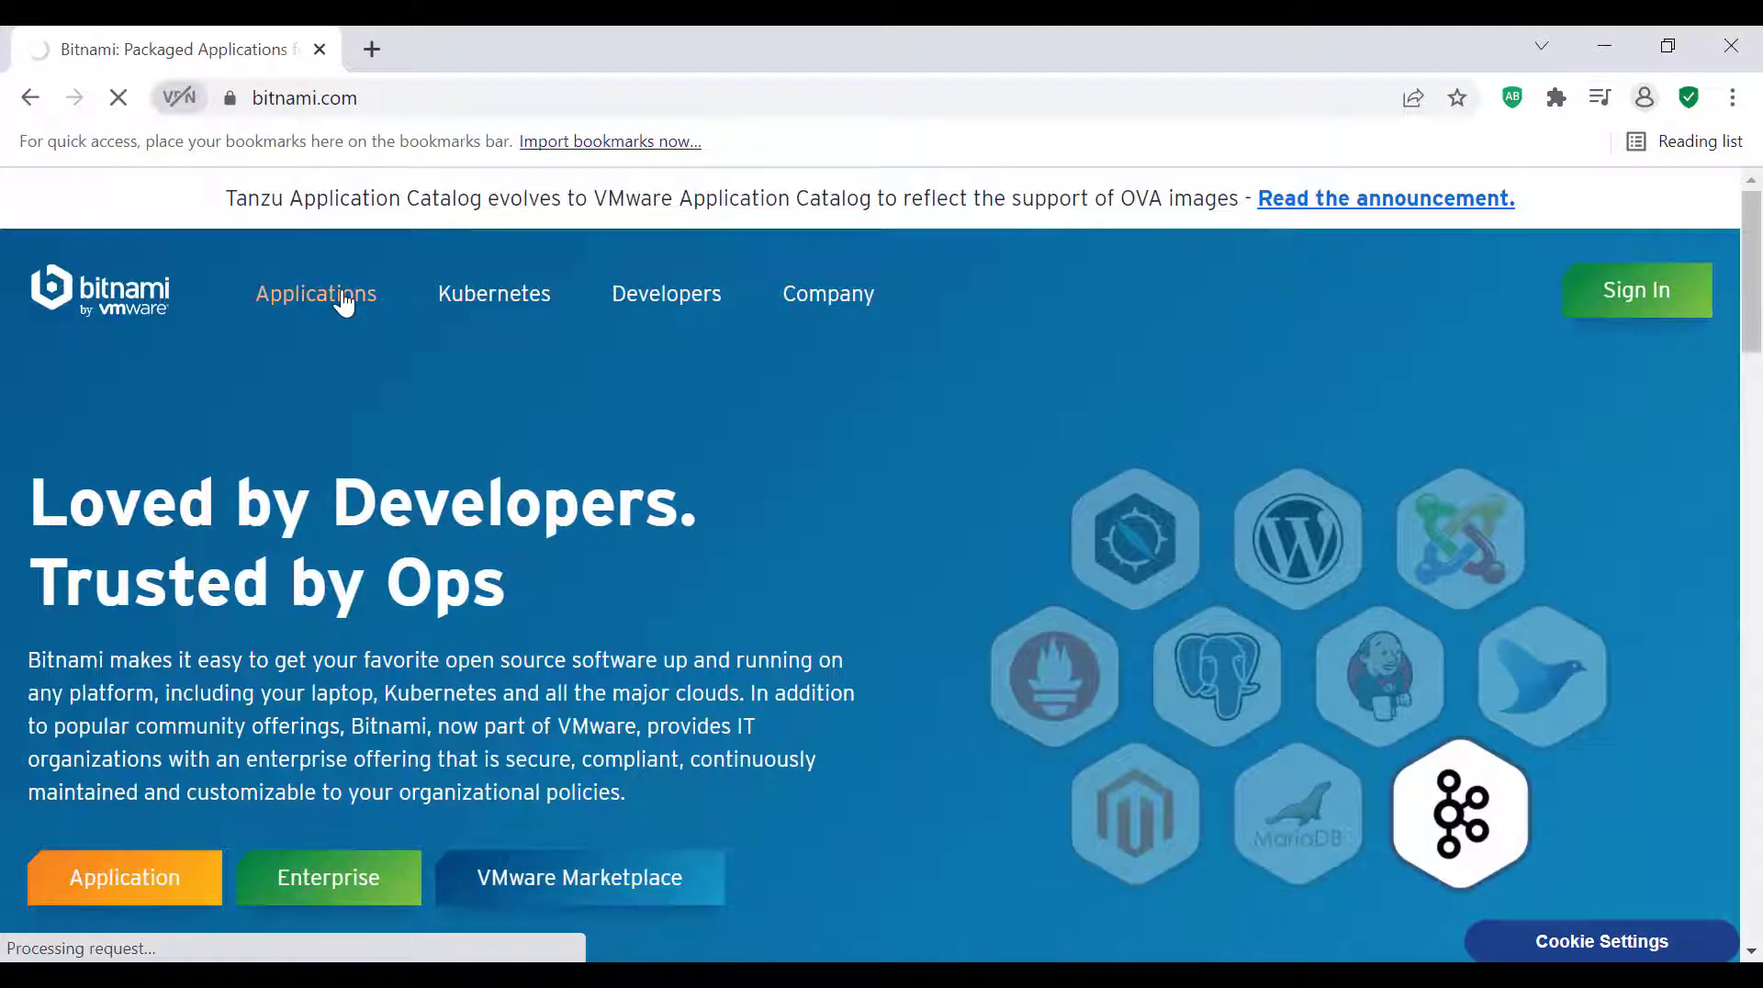
left_click(342, 298)
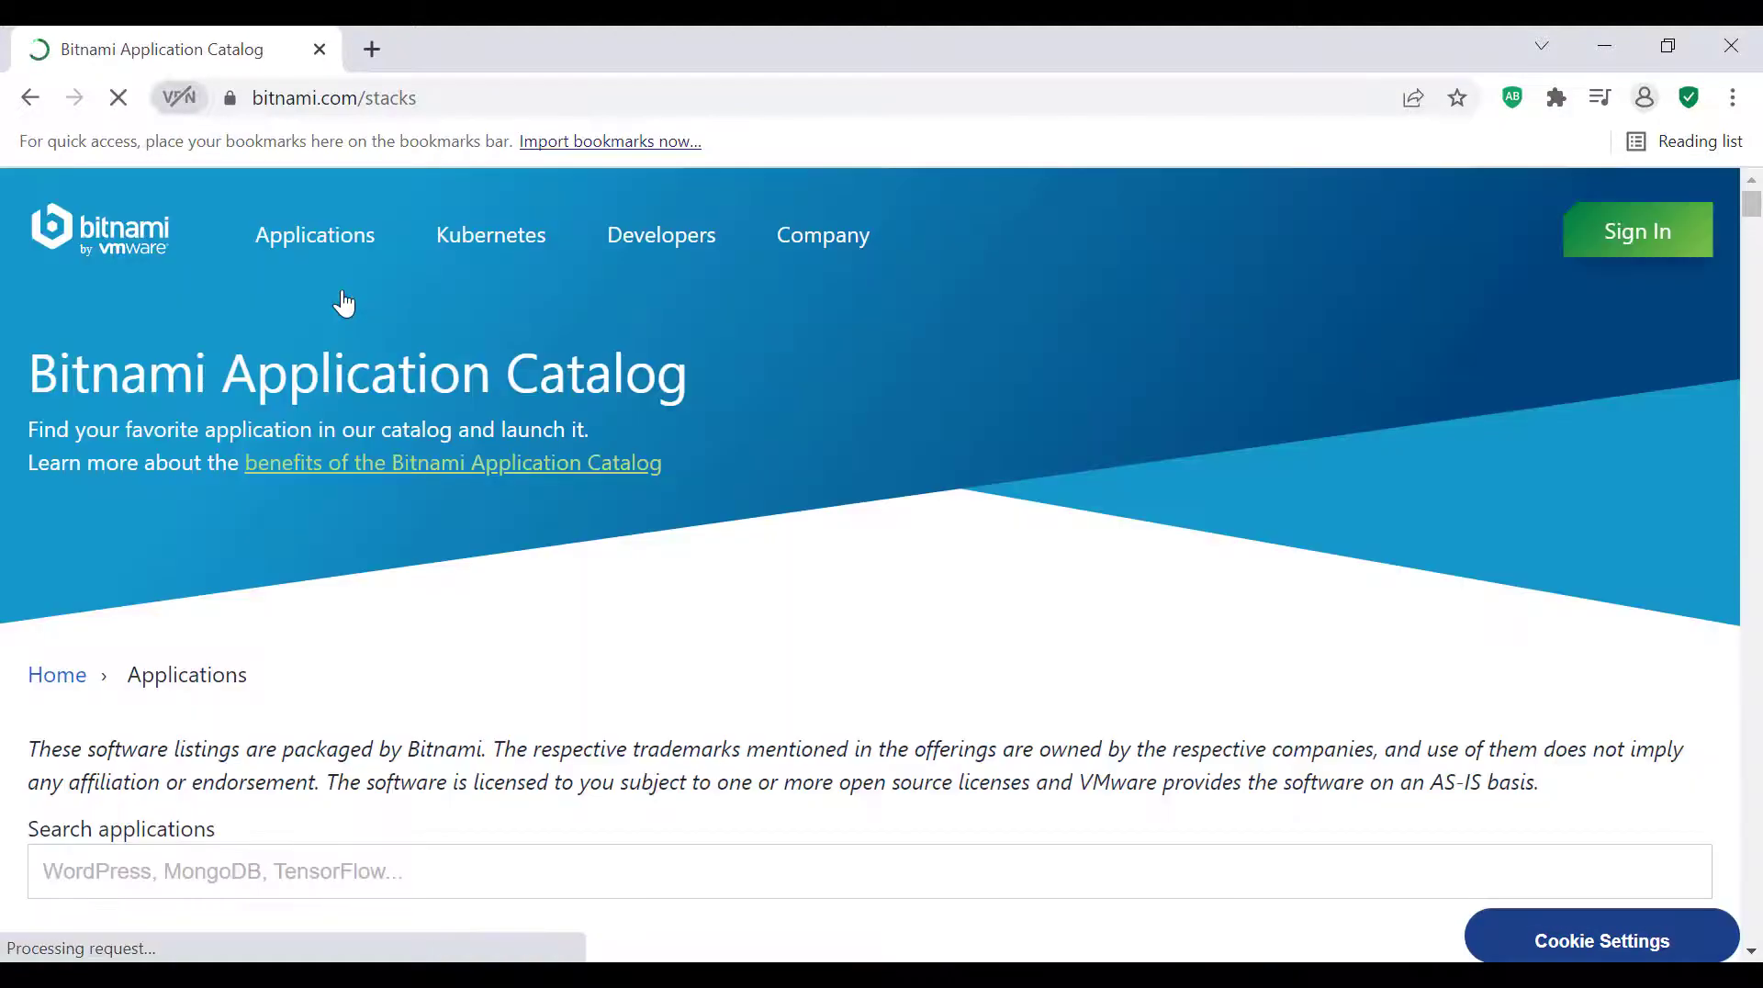
scroll(440, 542, "down", 3)
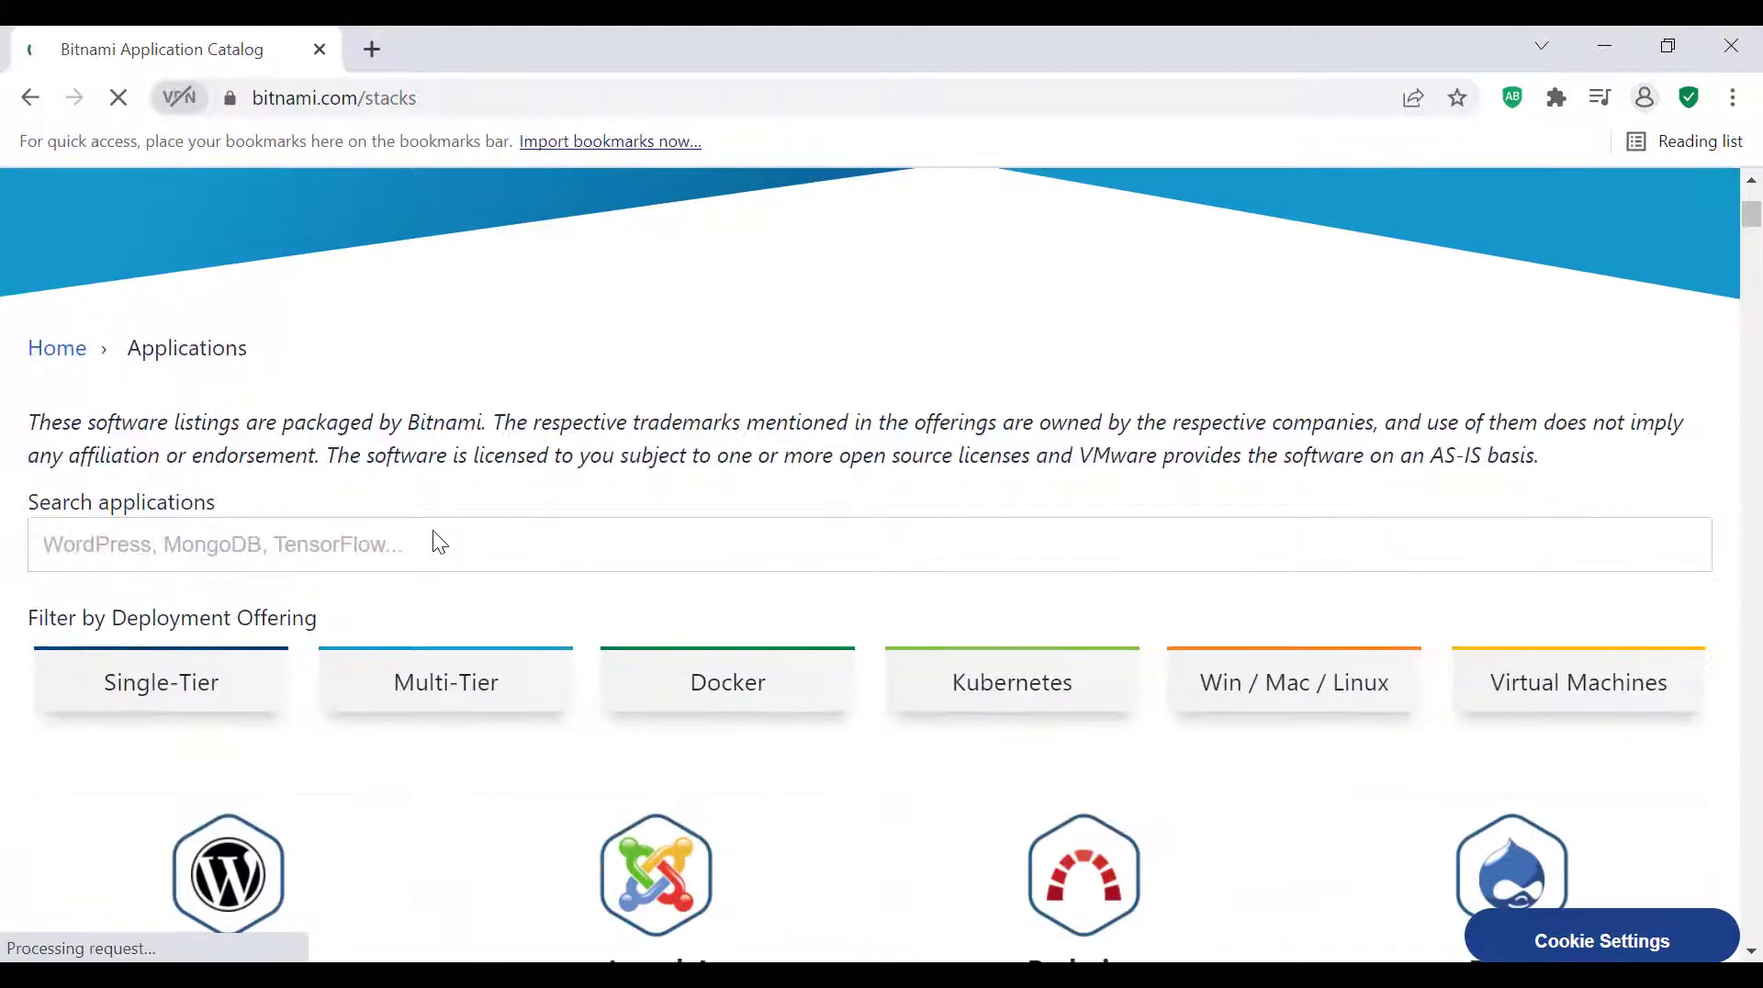
scroll(440, 542, "down", 5)
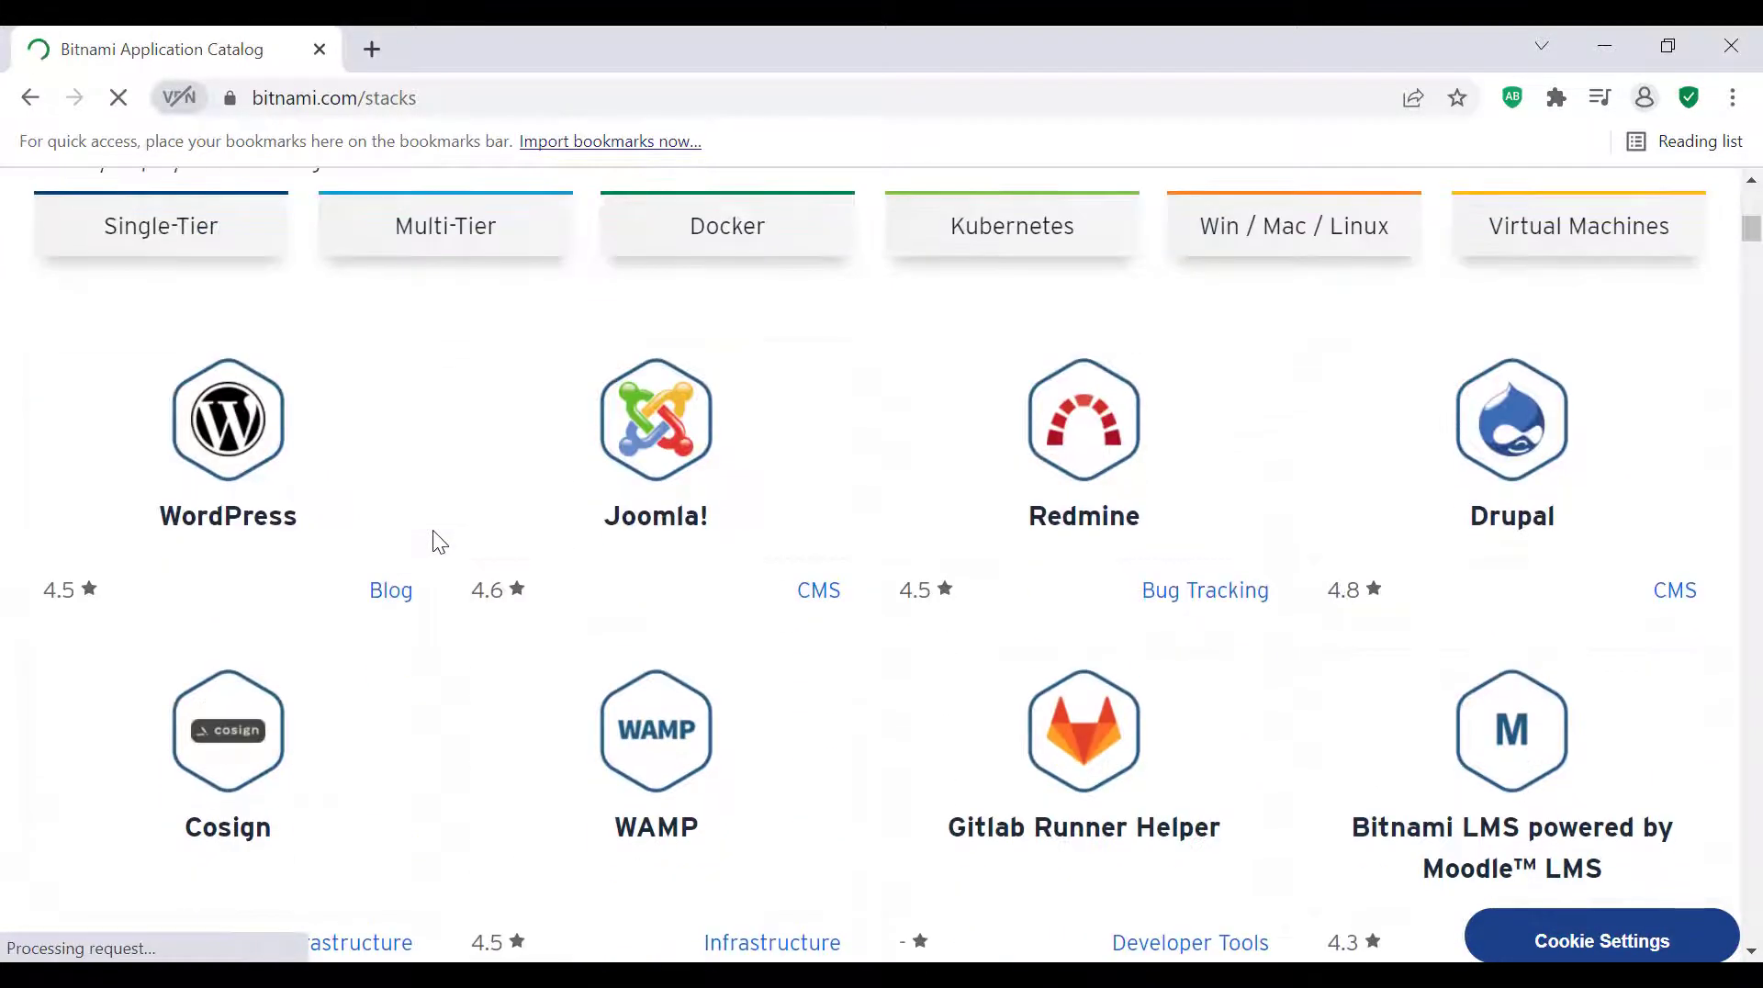
left_click_drag(1758, 239, 1760, 714)
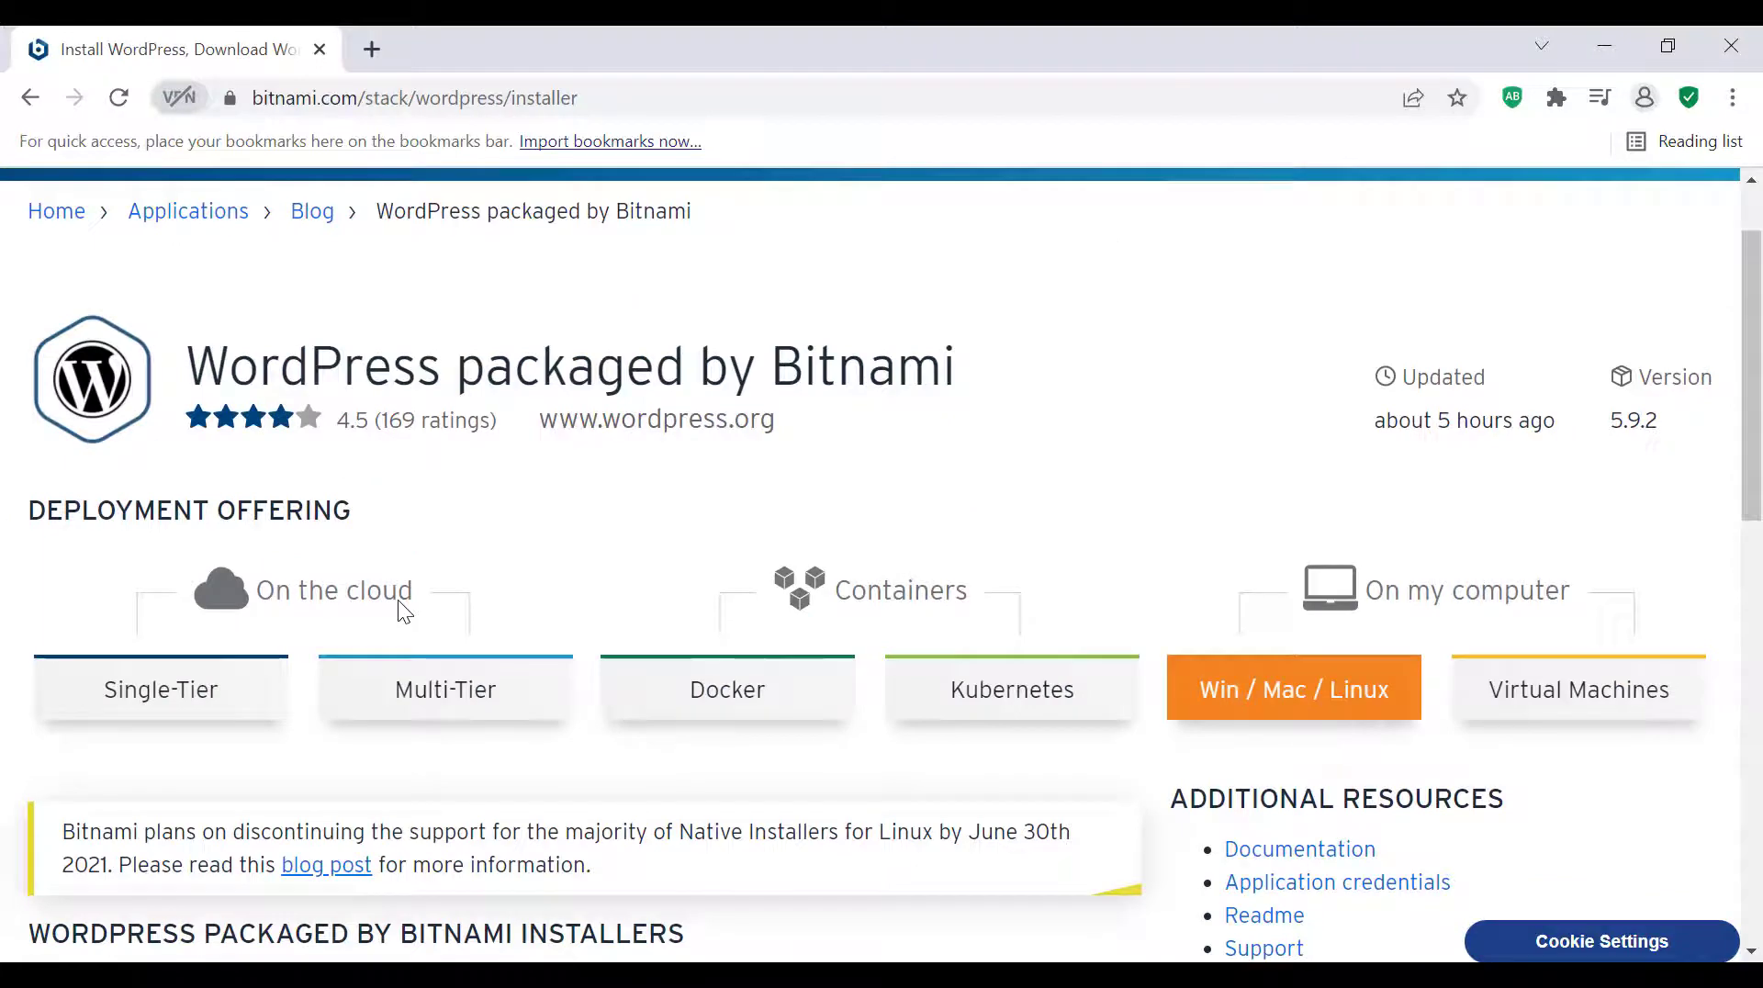
Examine the WordPress packaged by Bitnami installer page, including the download options for each operating system
scroll(399, 598, "down", 4)
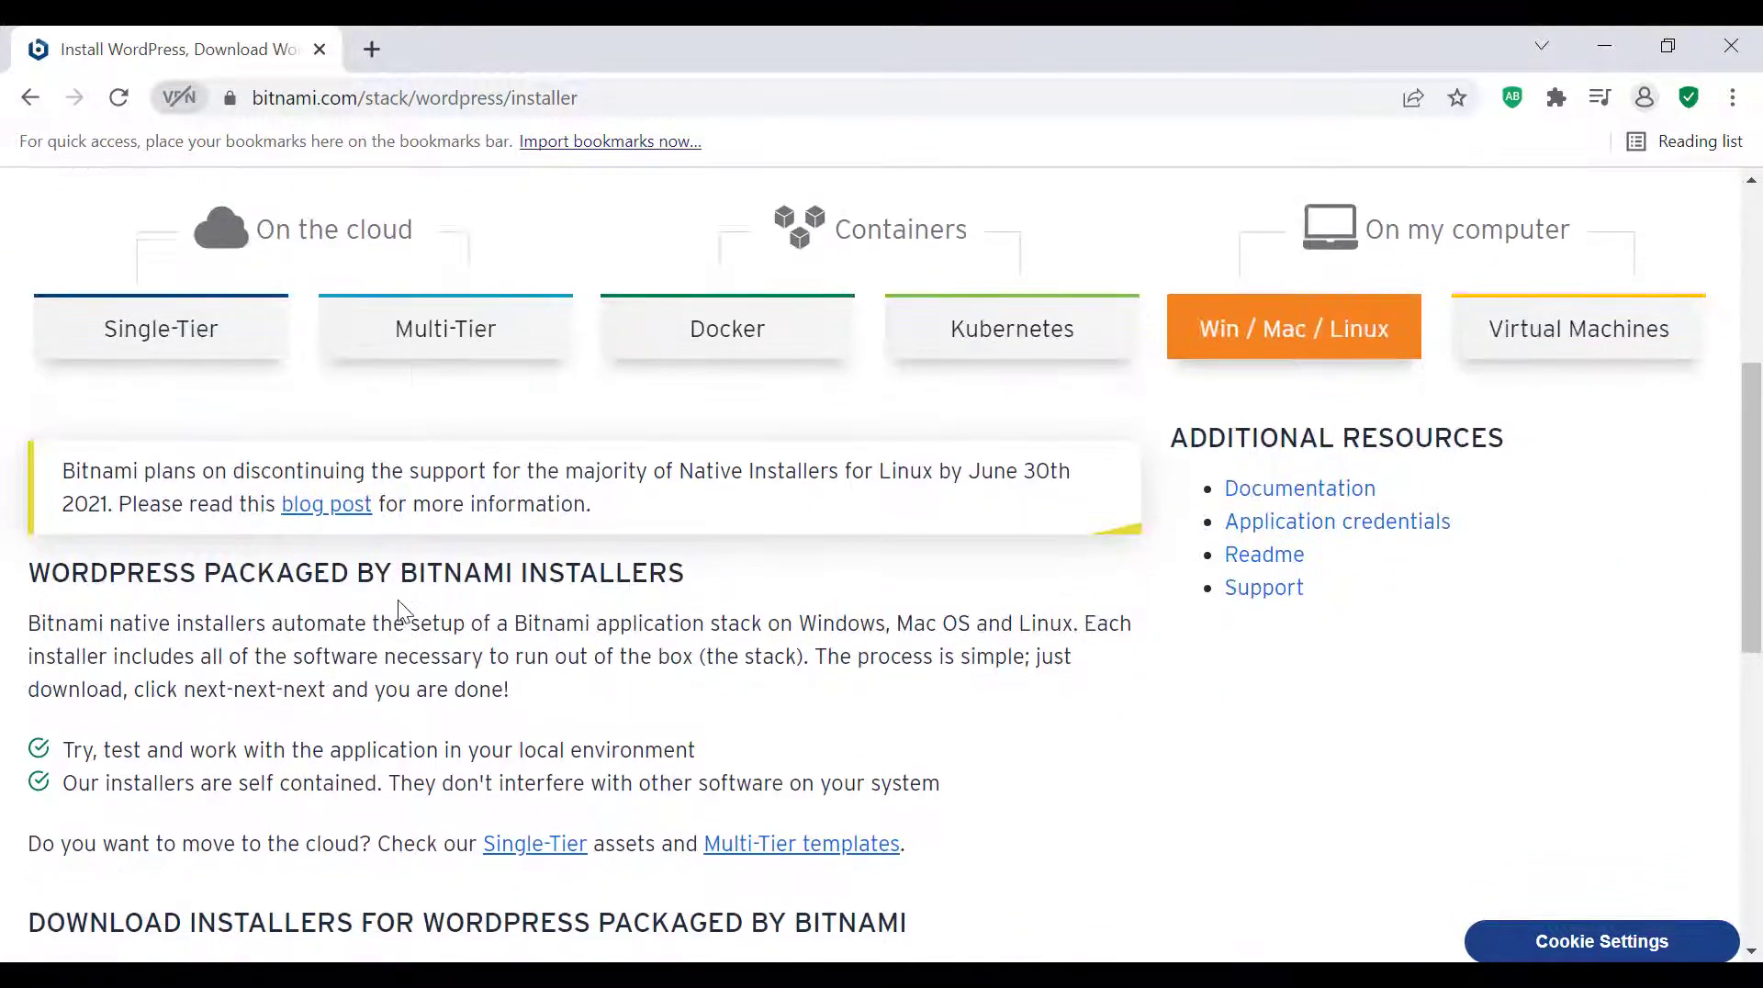
scroll(398, 598, "down", 5)
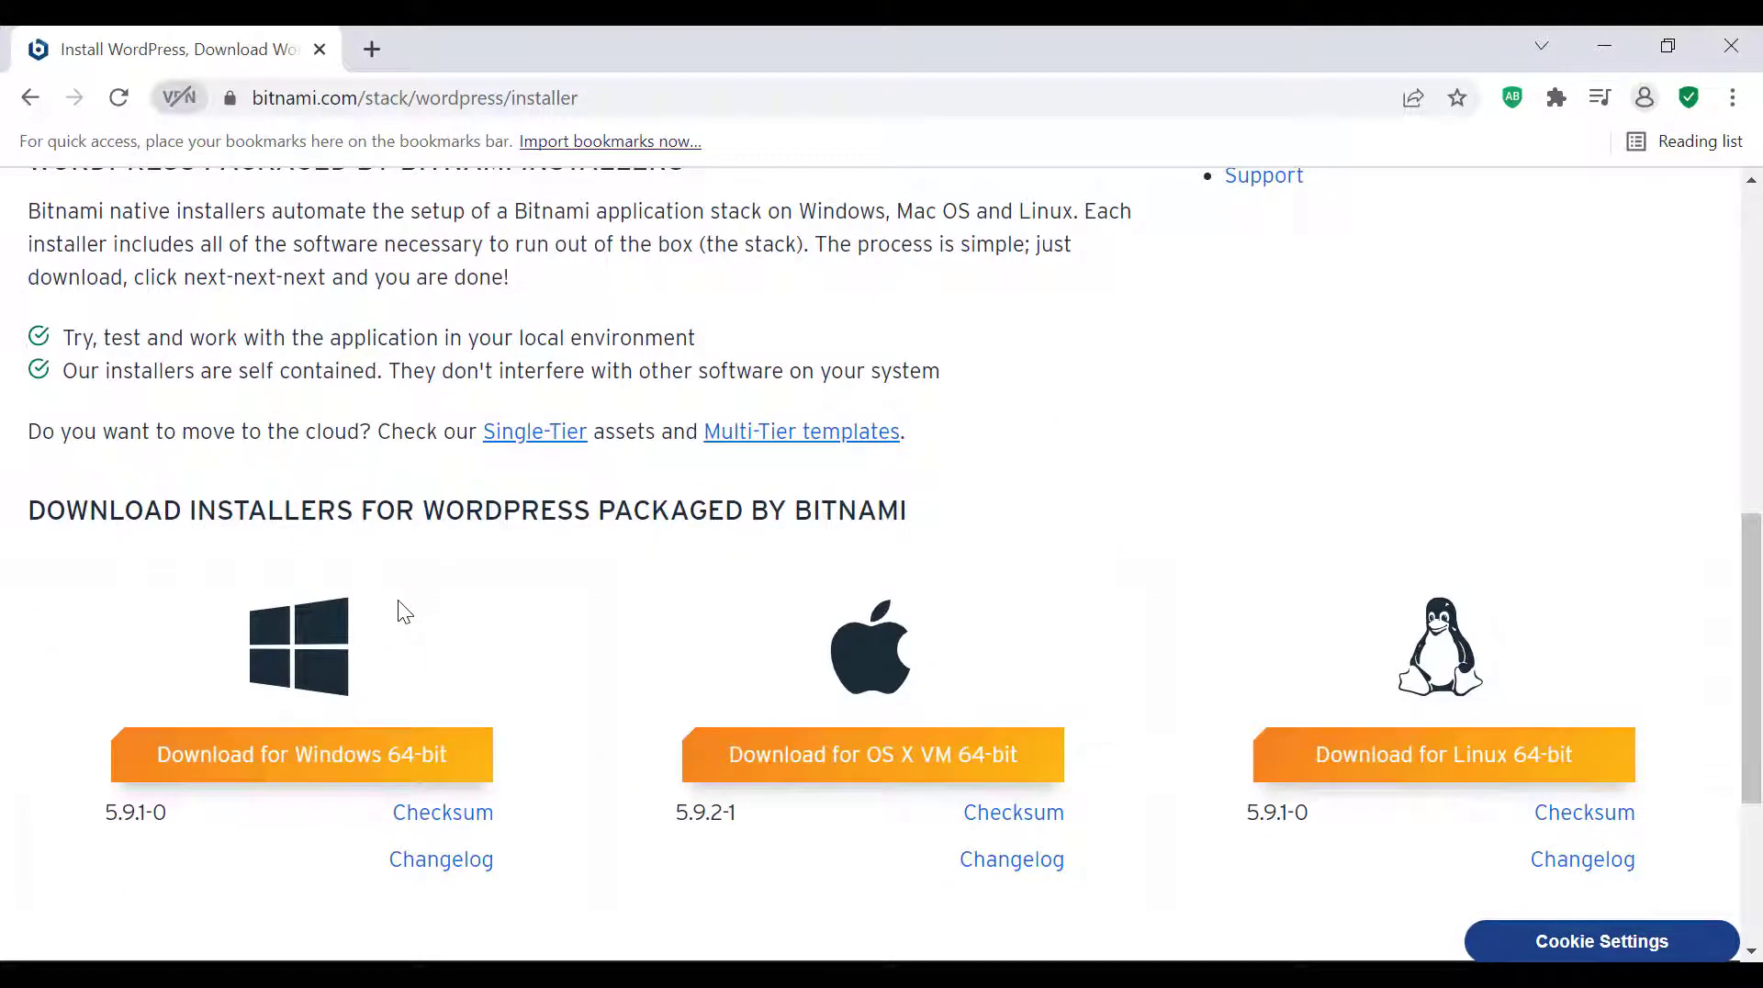
scroll(381, 524, "up", 2)
scroll(386, 528, "down", 2)
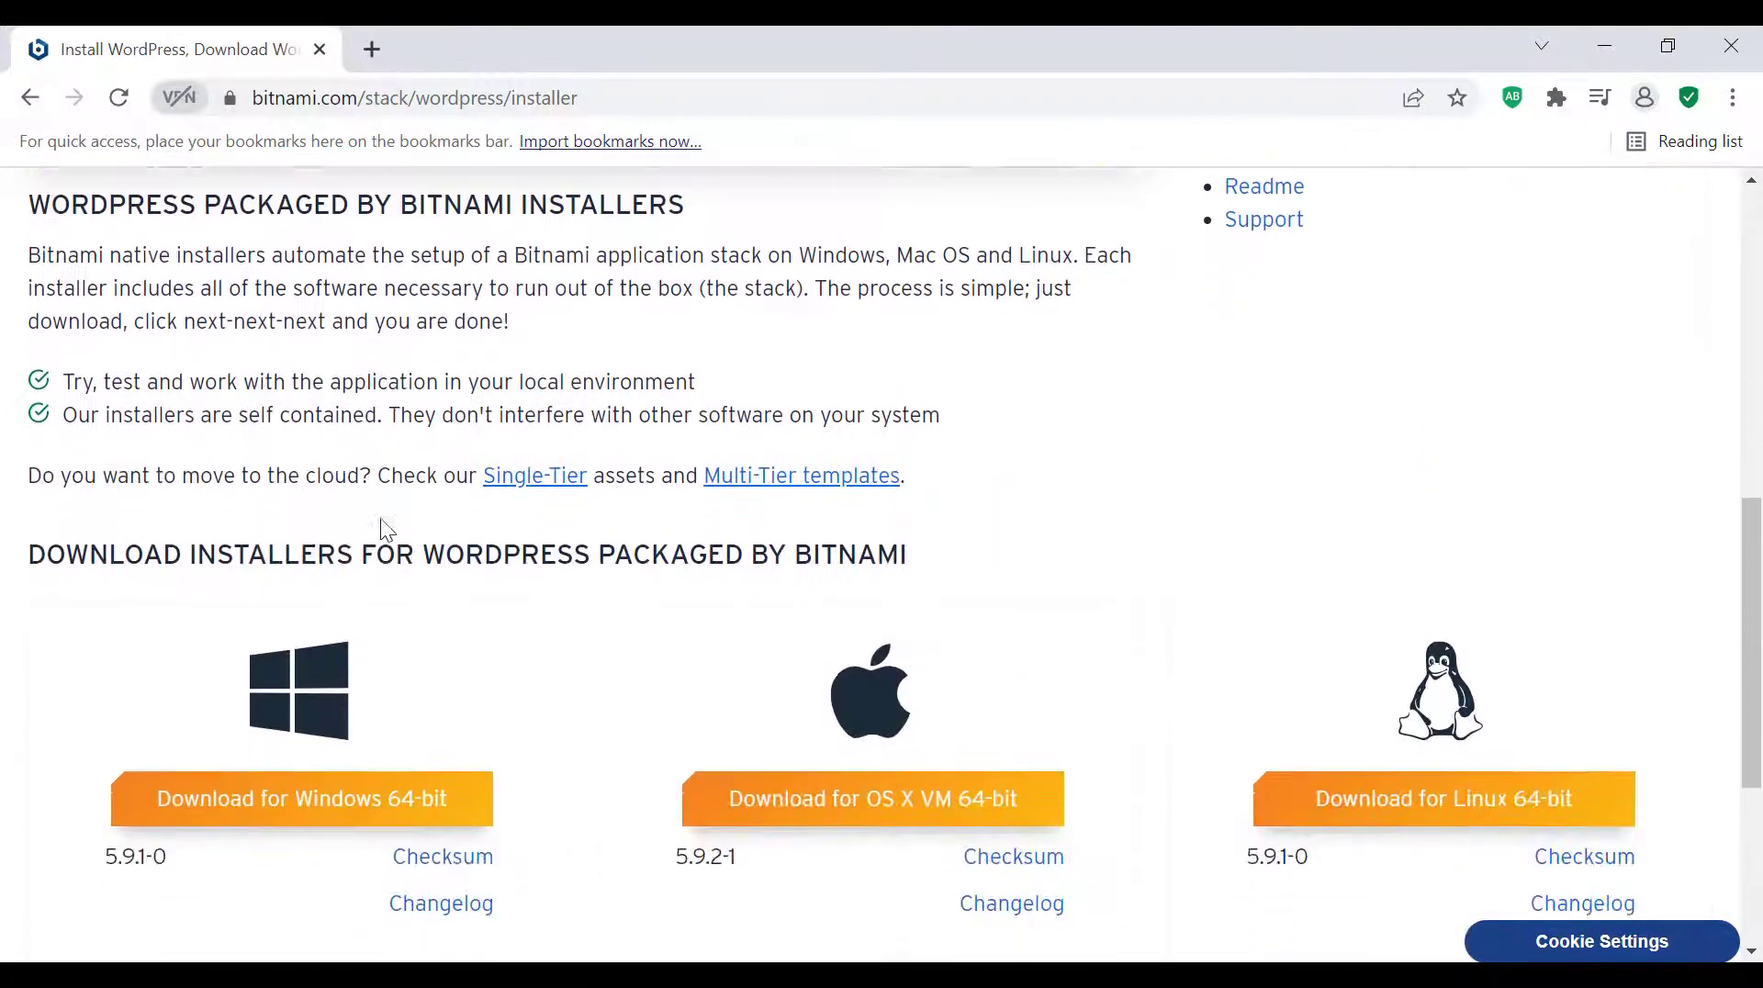
scroll(382, 524, "down", 2)
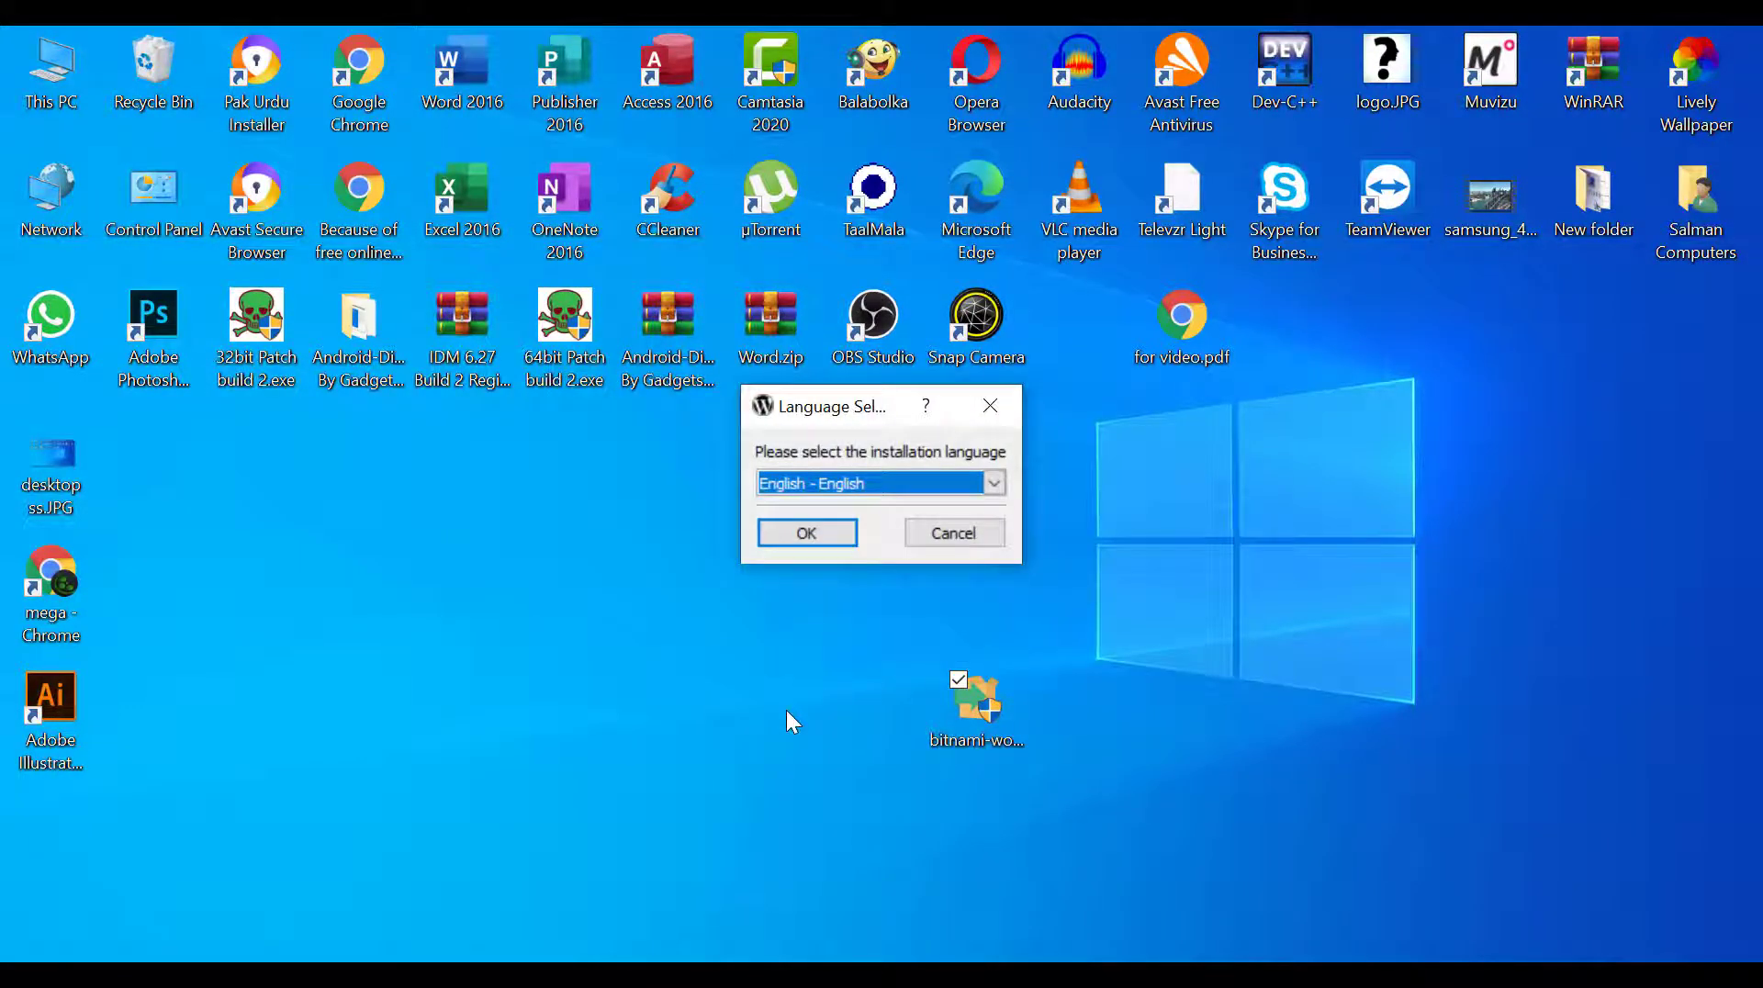
Set up the installation in English with the WordPress and PhpMyAdmin components in the folder C:\Bitnami\wordpress-5.8.1-2
left_click(792, 543)
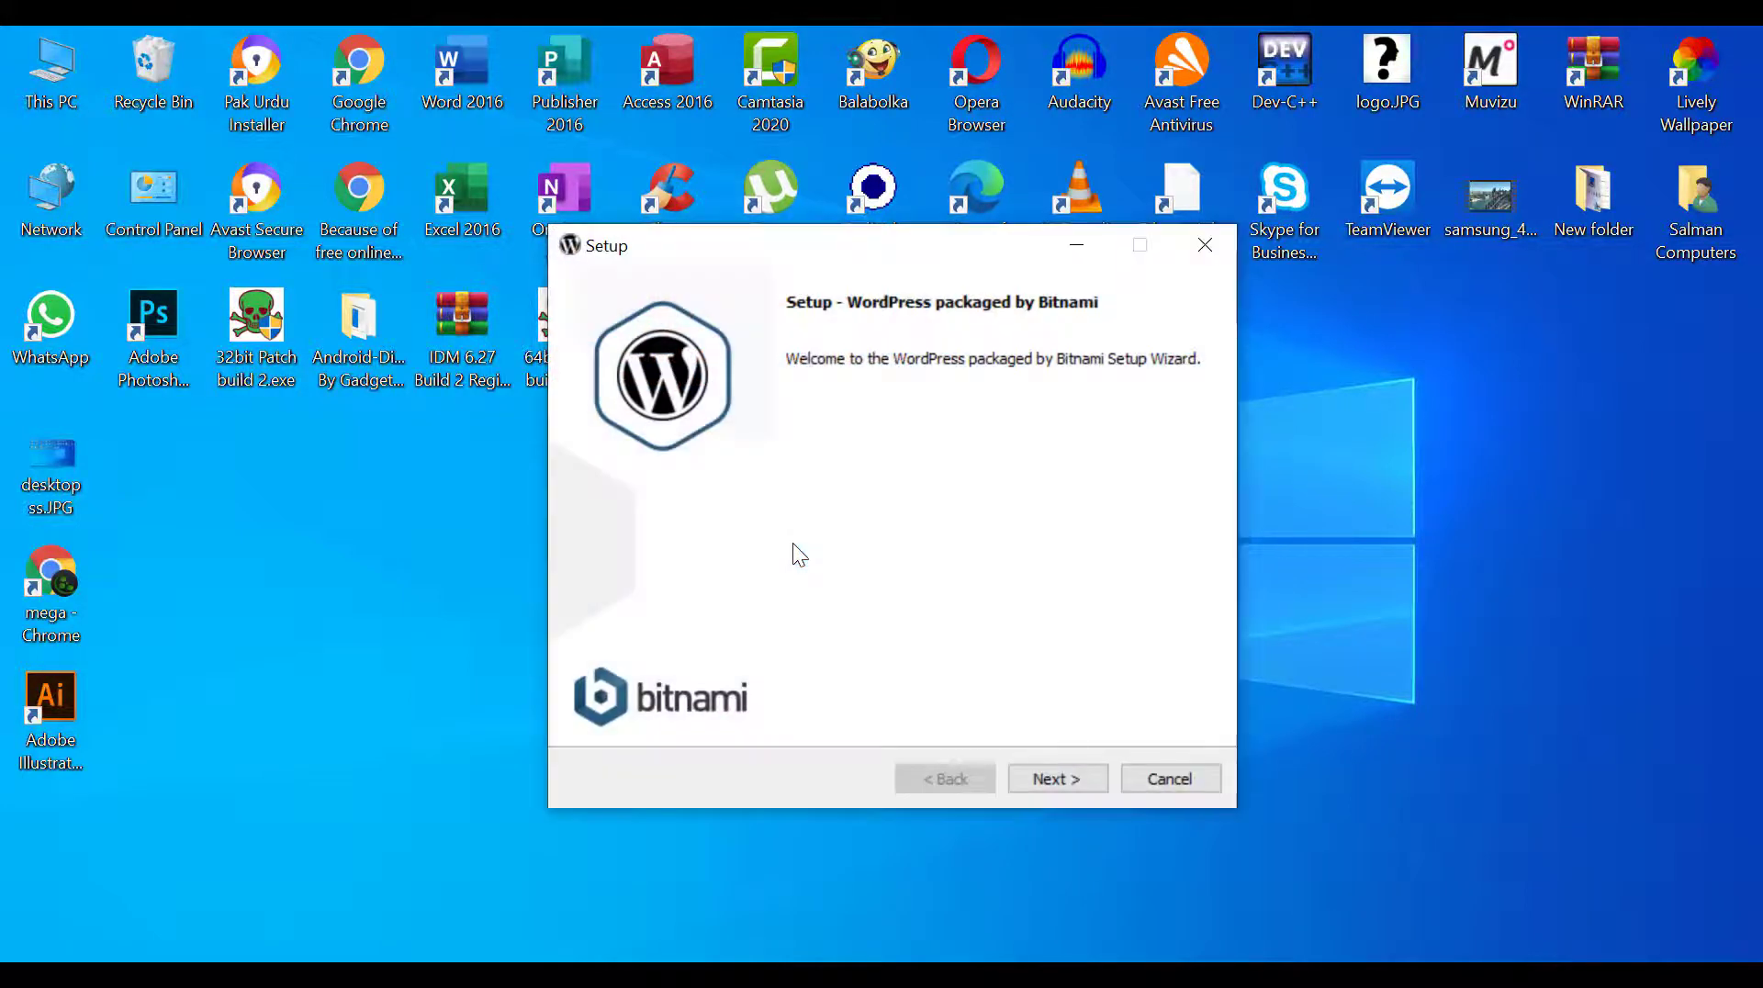
left_click(1034, 778)
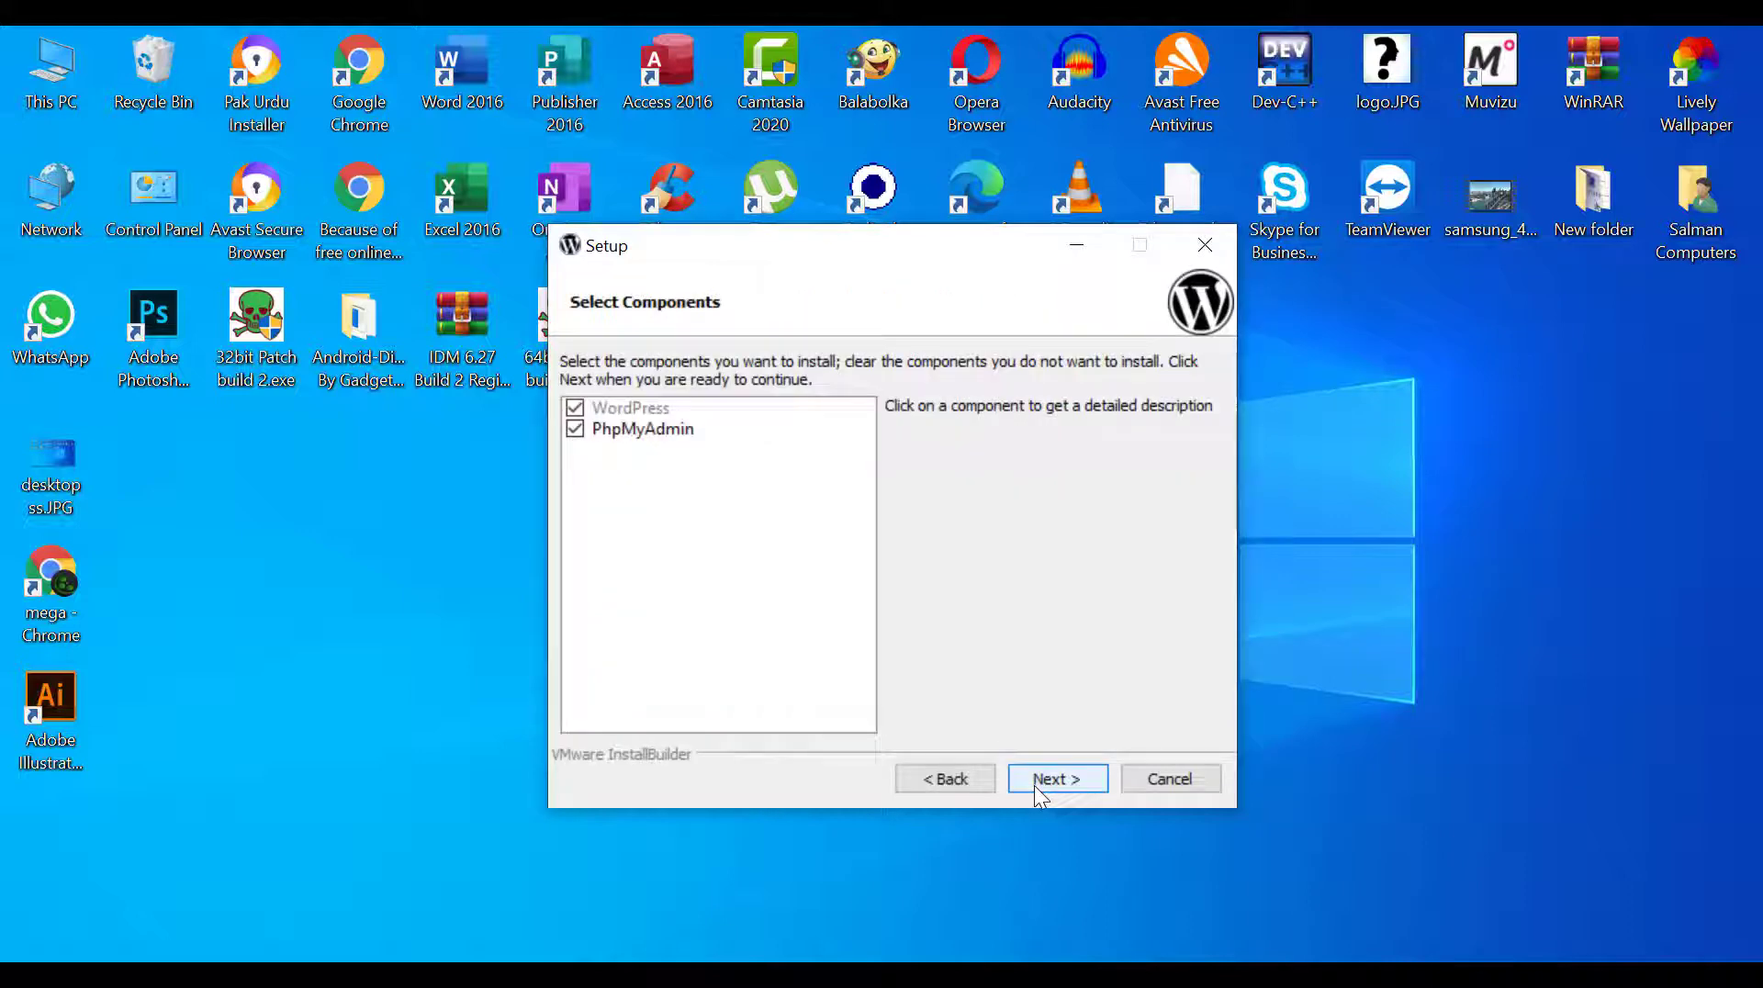
left_click(1034, 781)
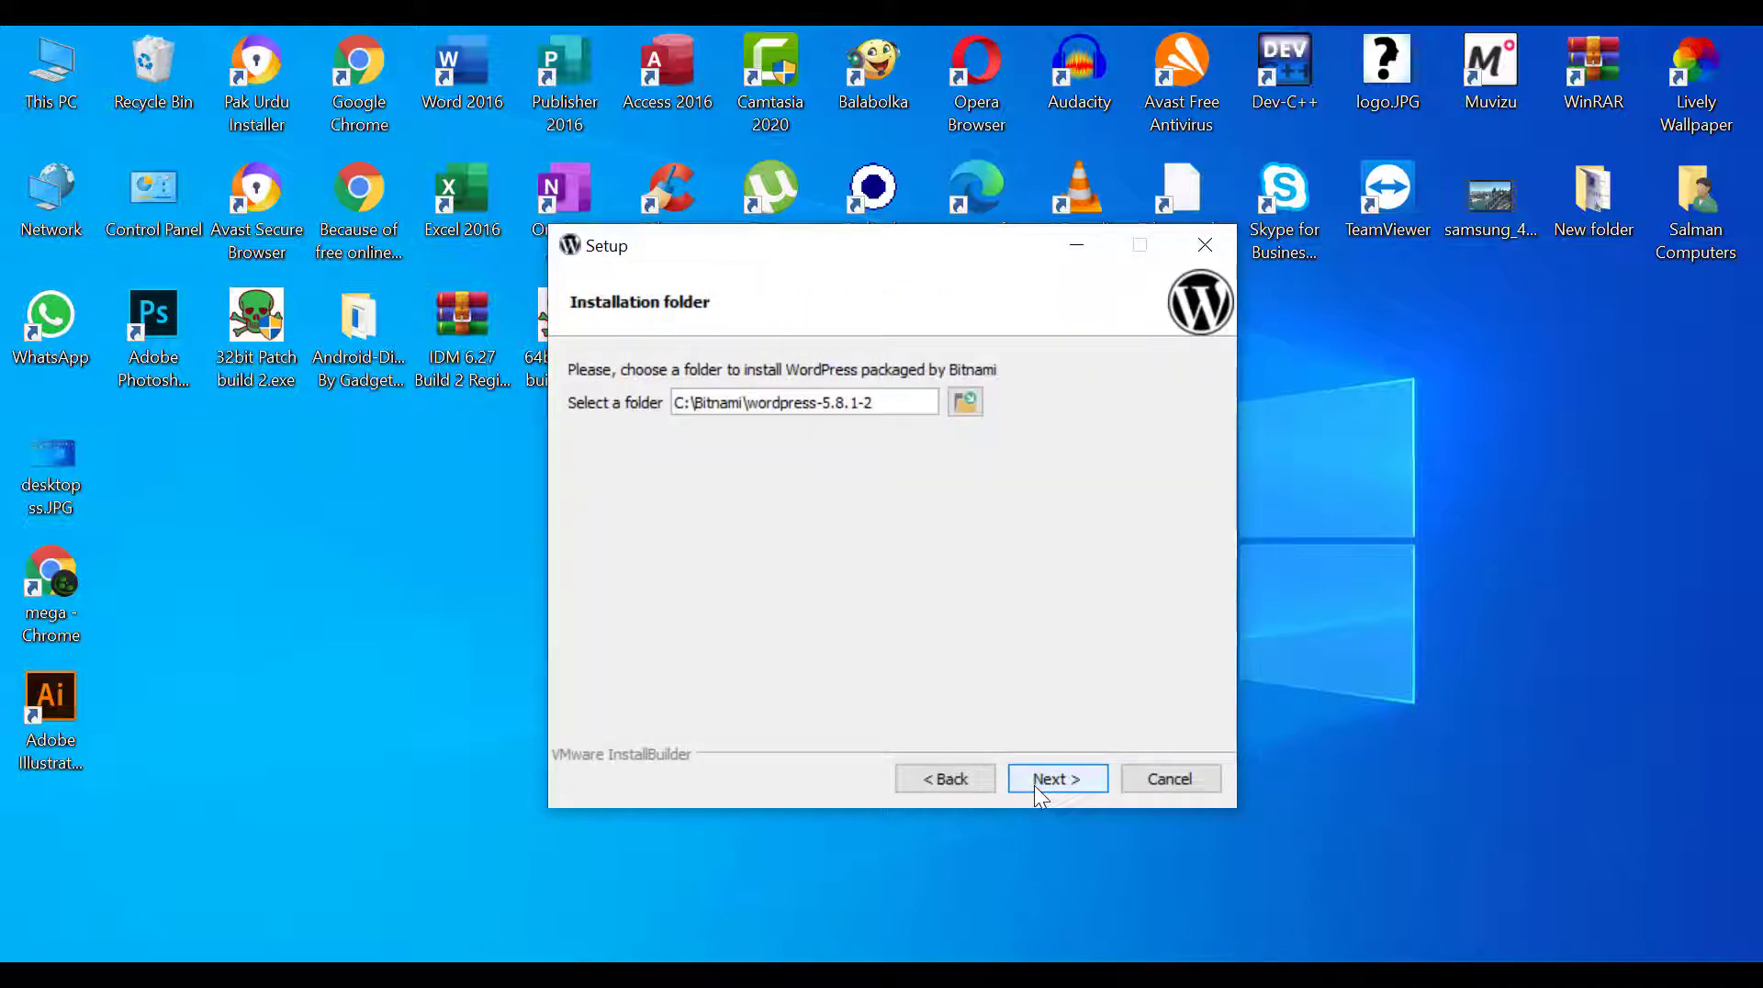
left_click(1034, 780)
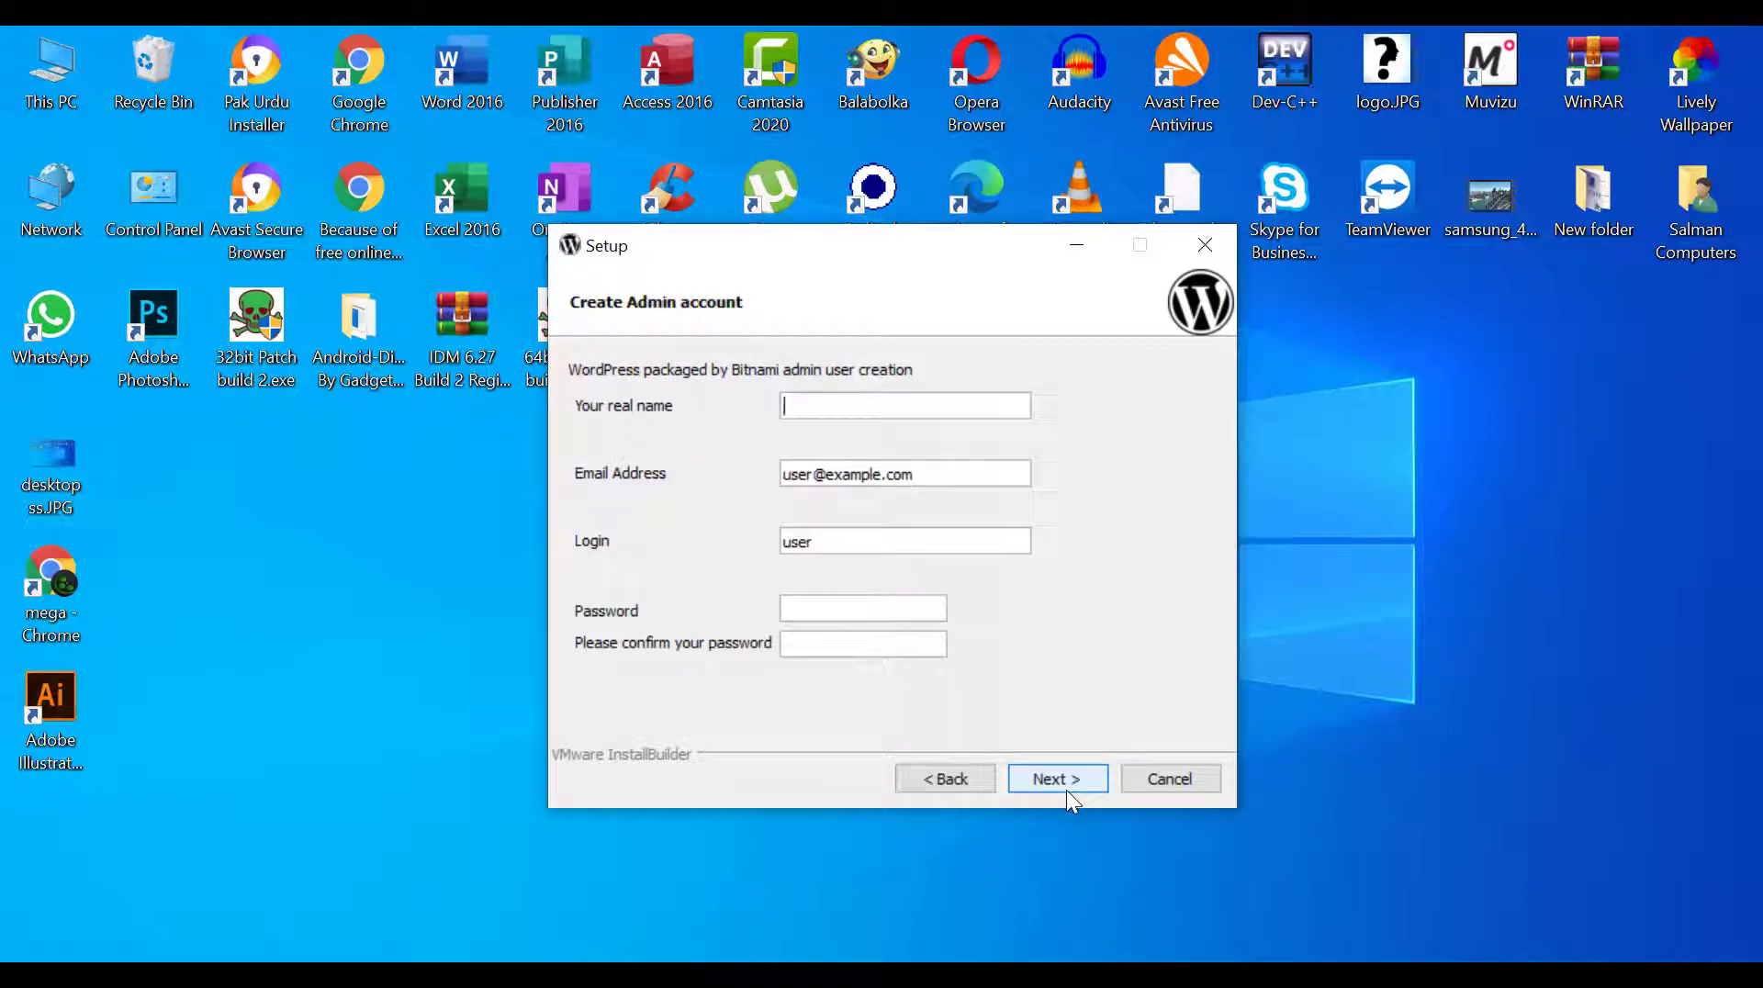
Enter the administrator's real name and set the account login to admin
type("seba")
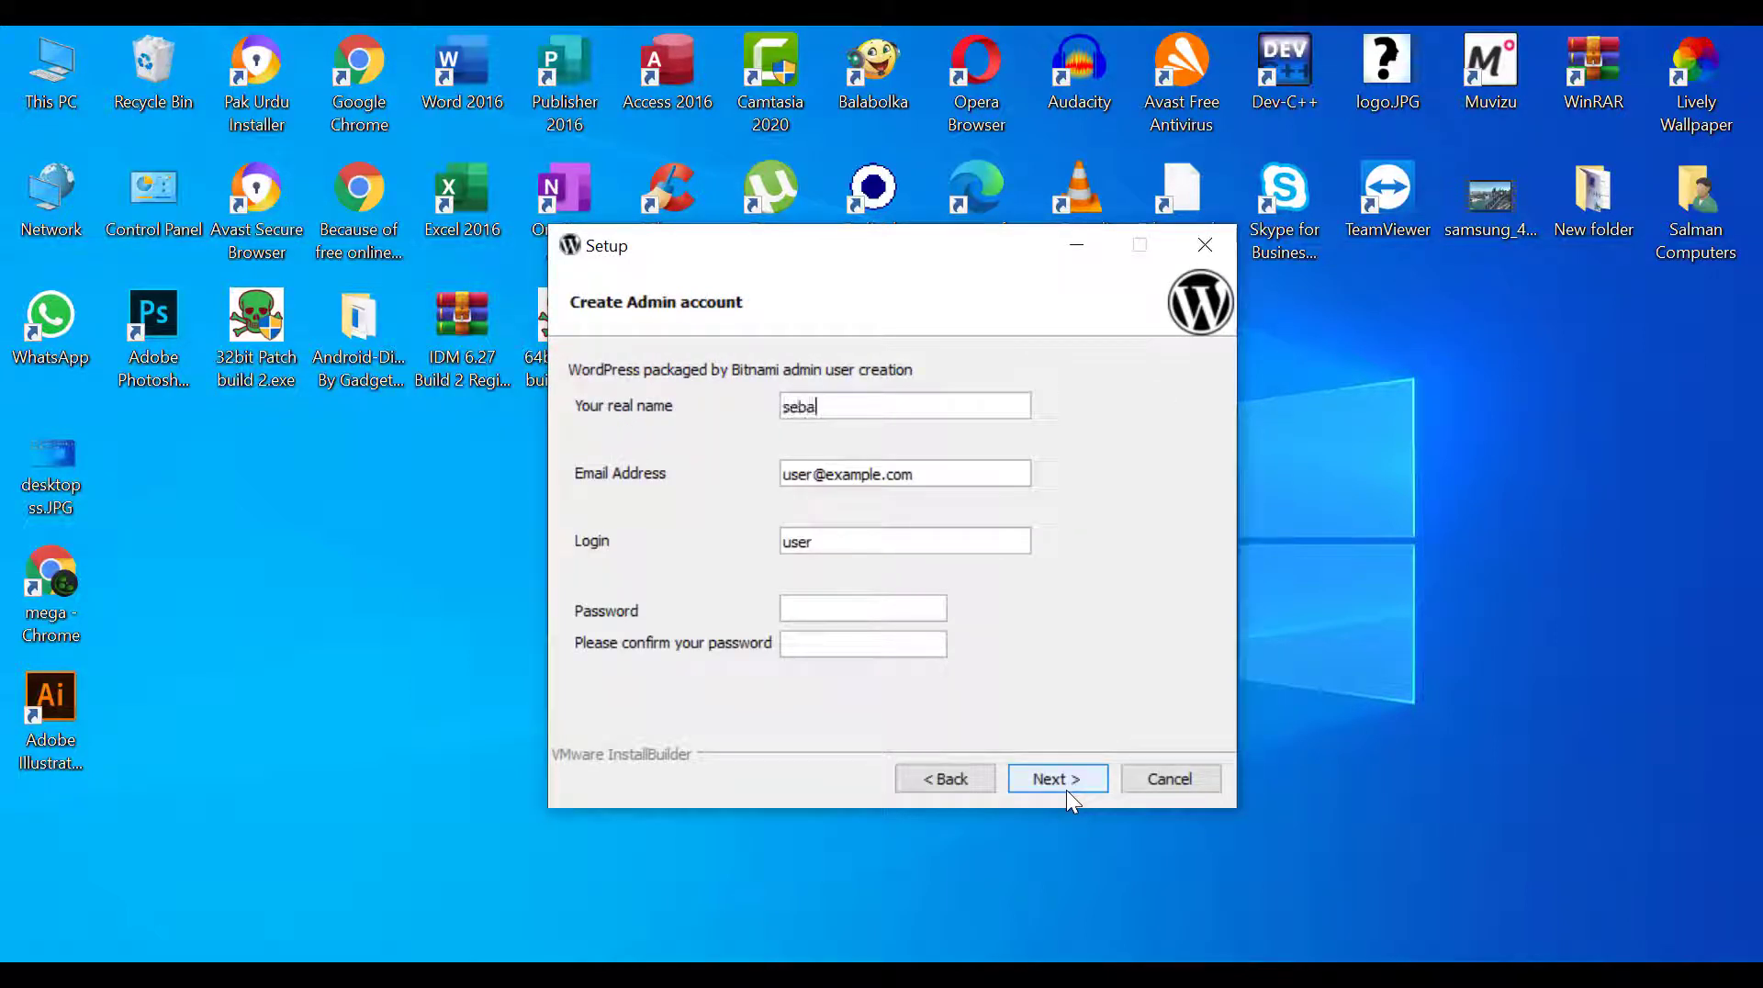
type("stian")
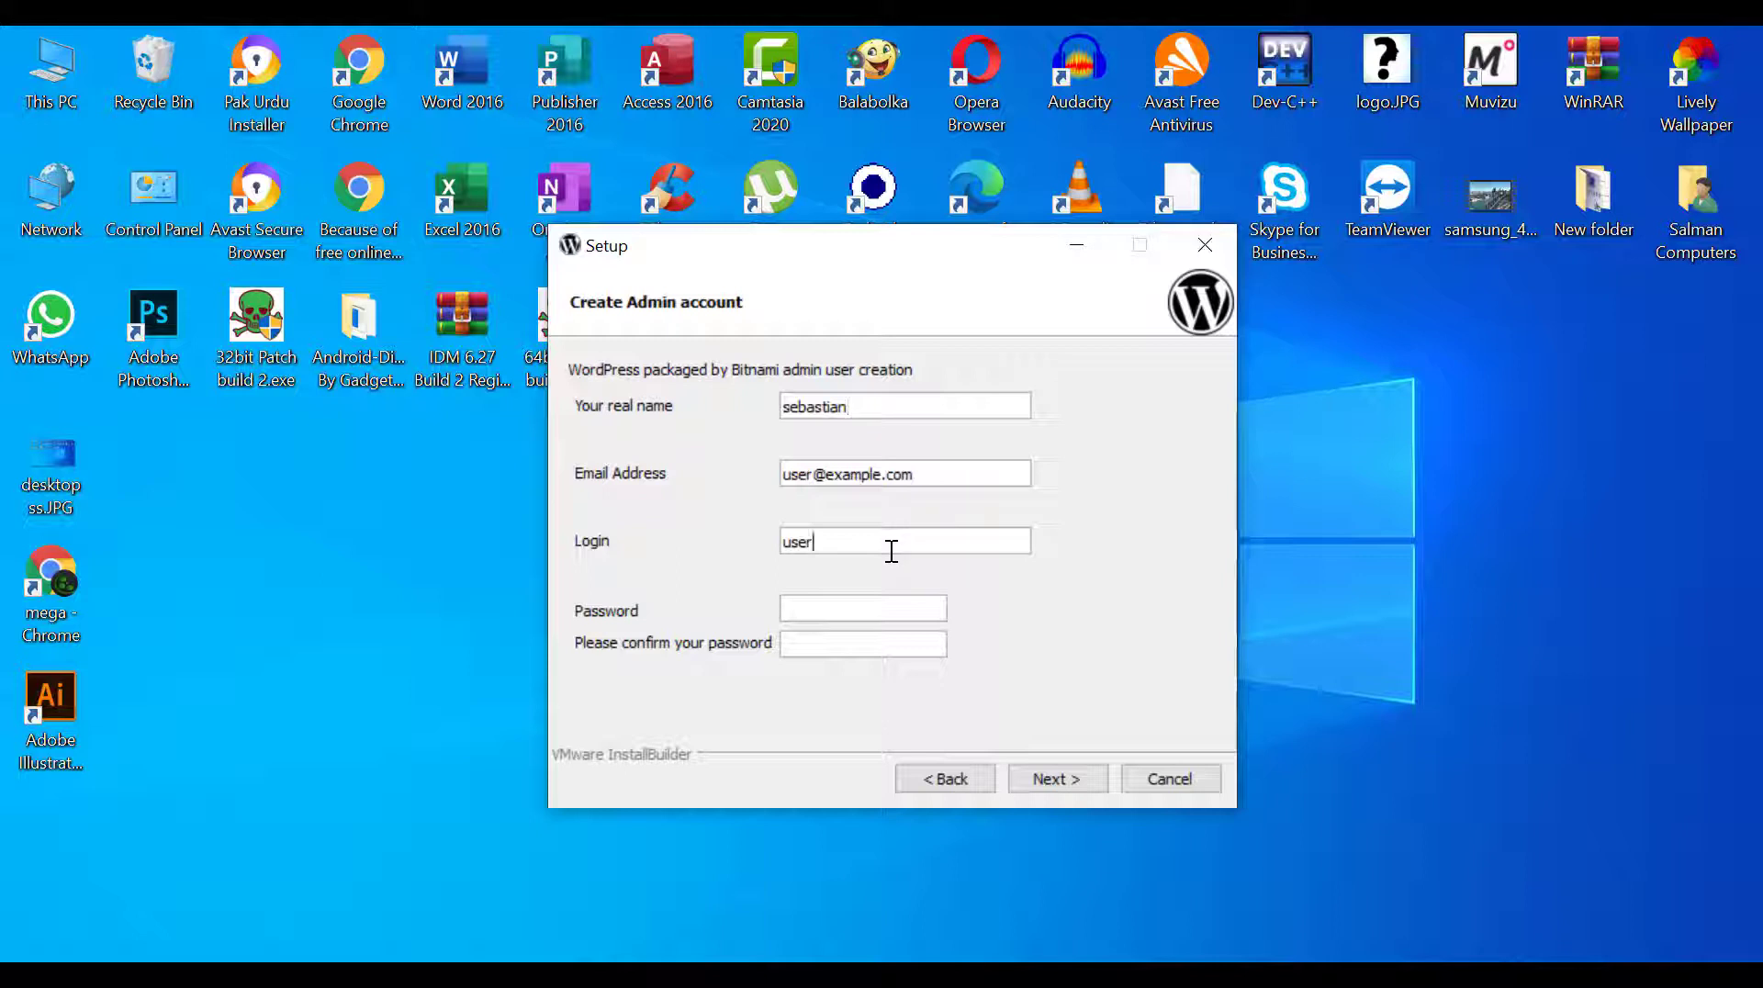
key("BackSpace")
key("BackSpace")
key("BackSpace")
type("admin")
Enter and confirm the administrator account password, and submit the account details
left_click(829, 606)
type("•••••")
left_click(819, 646)
type("•••••")
left_click(1051, 785)
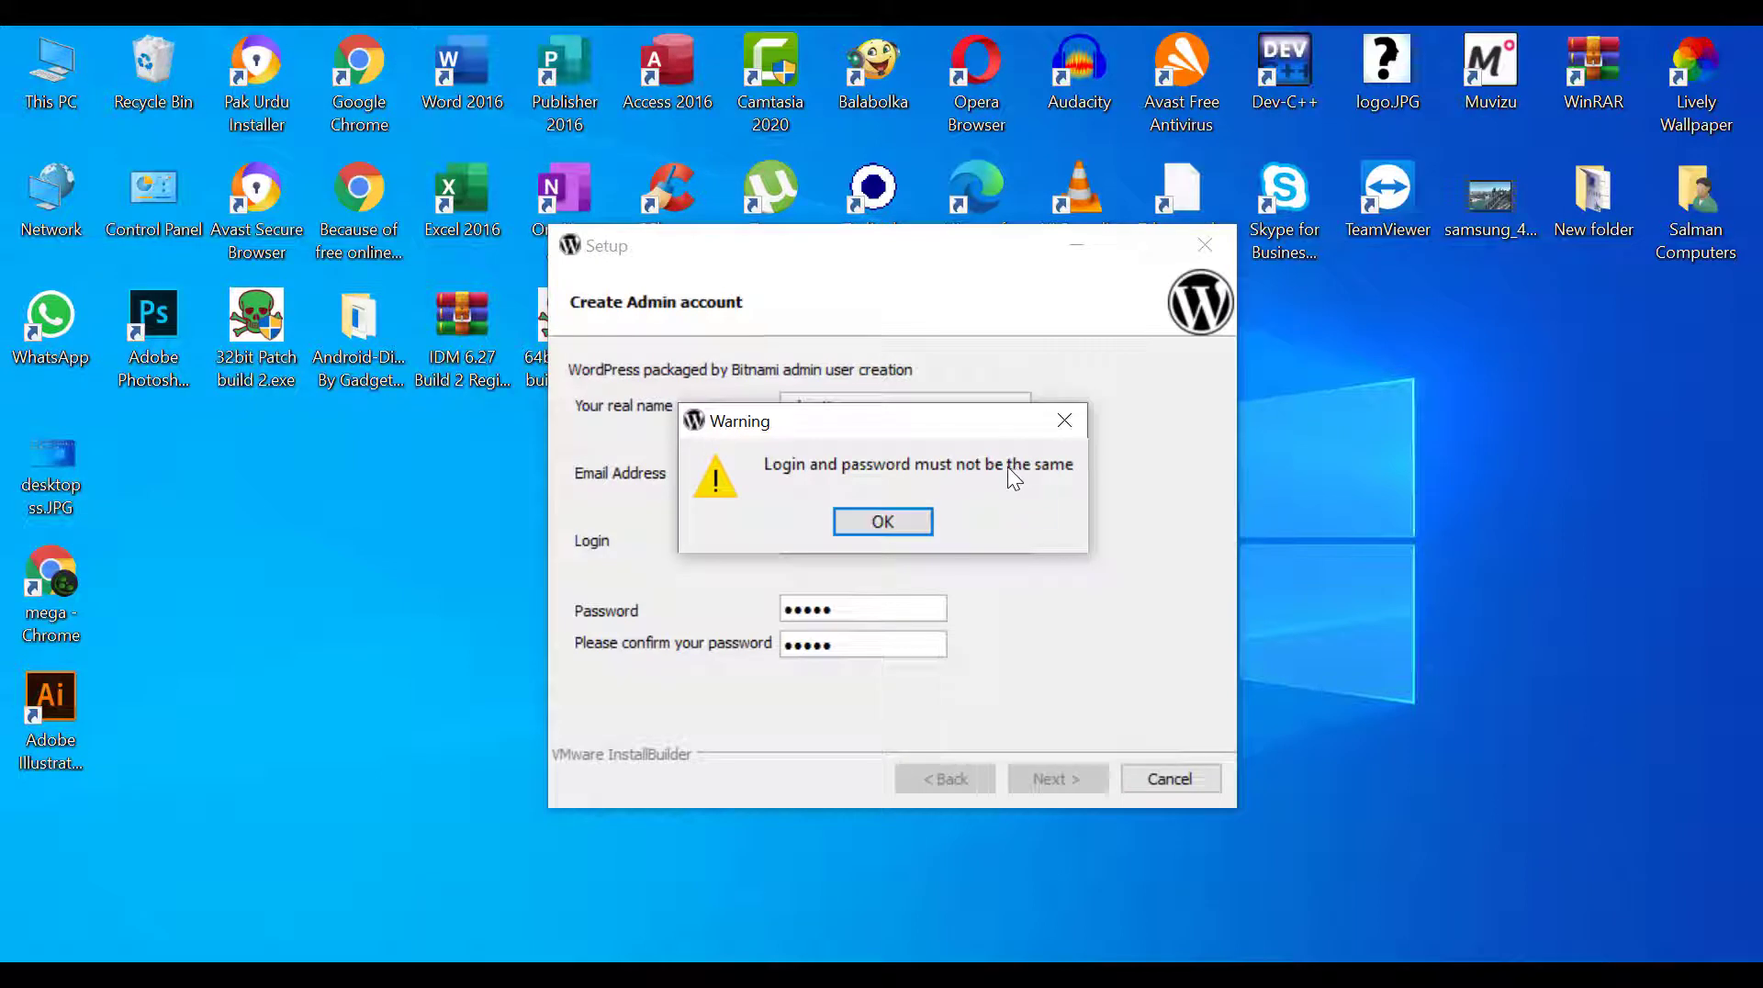
Dismiss the warning, change the account login to admin1 and resubmit the account details
left_click(864, 529)
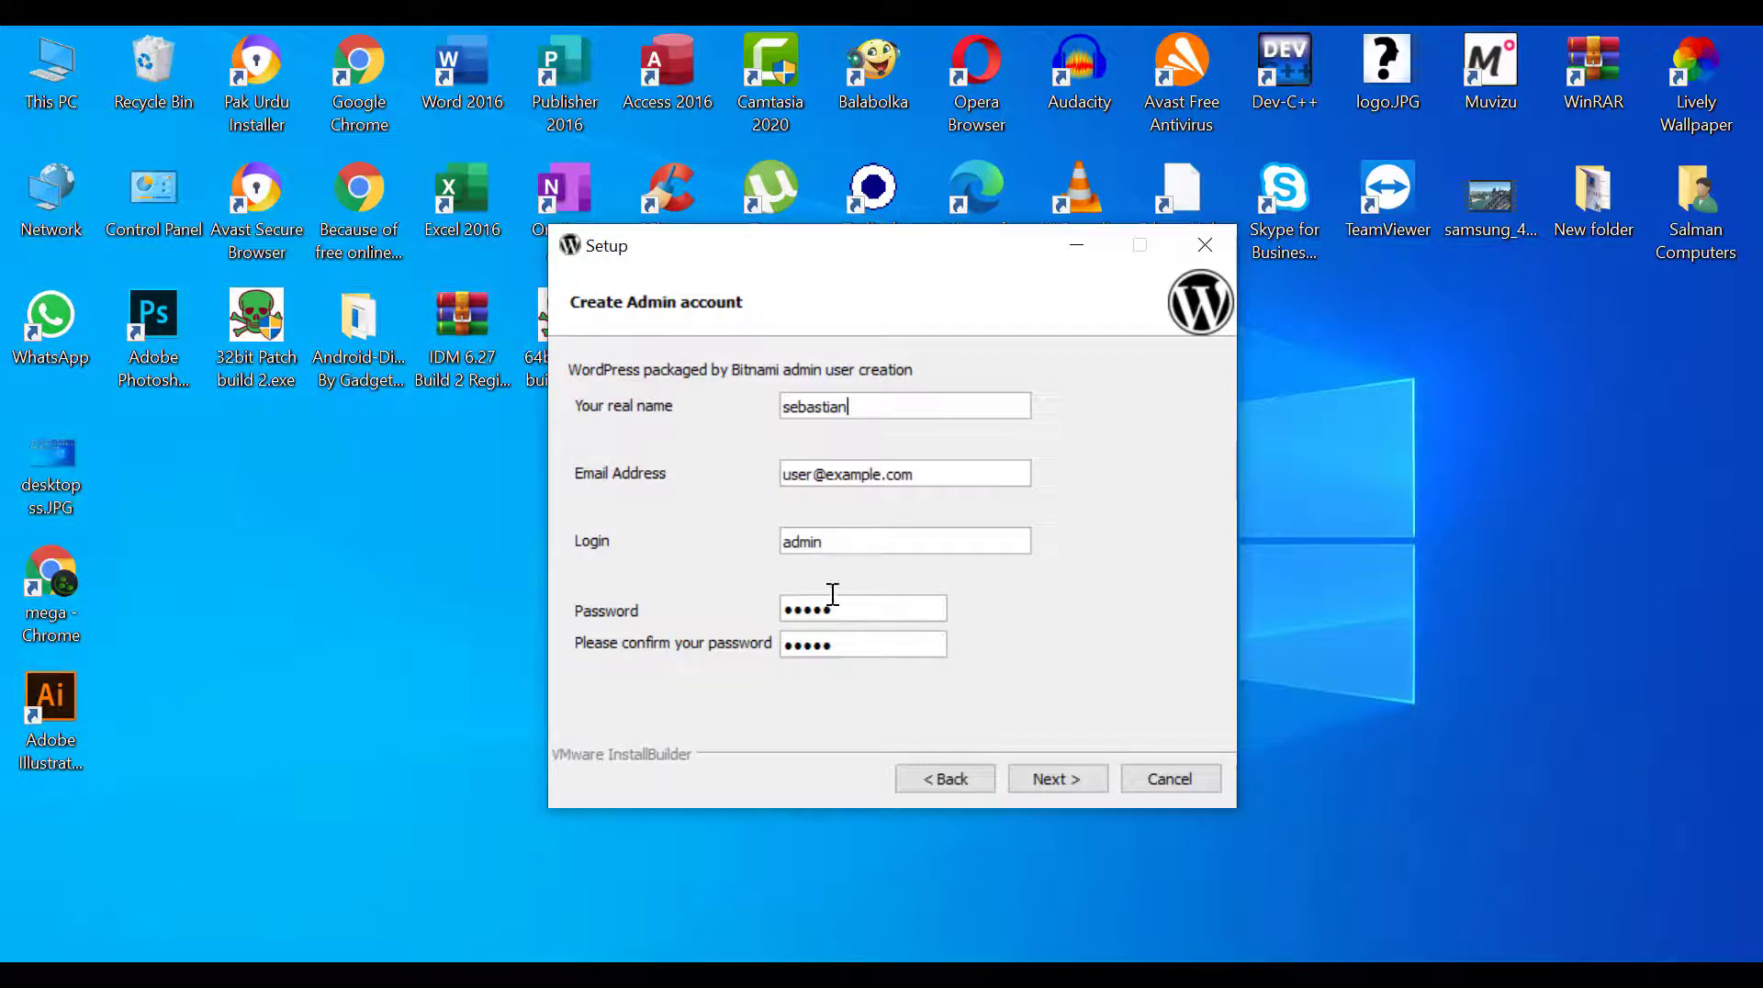
left_click(834, 539)
type("1")
left_click(1038, 777)
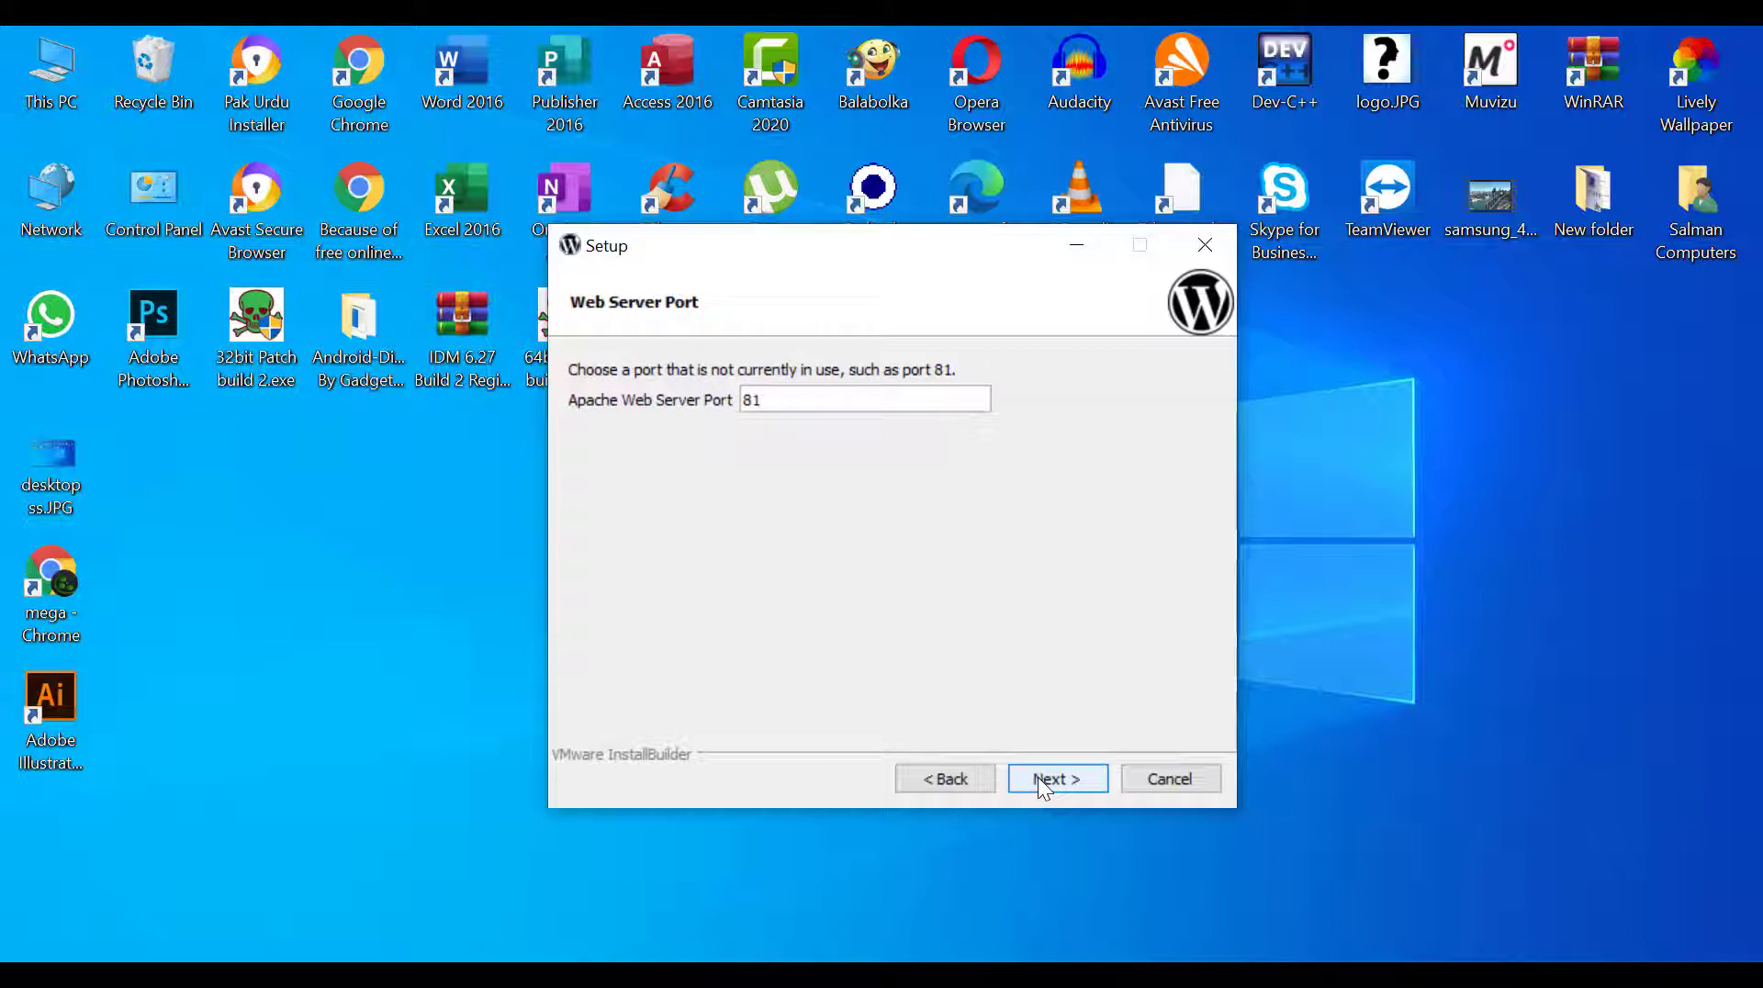
Install with Apache port 81, SSL port 444, mail support off and the option to launch WordPress in the cloud kept on
left_click(1038, 776)
left_click(1038, 777)
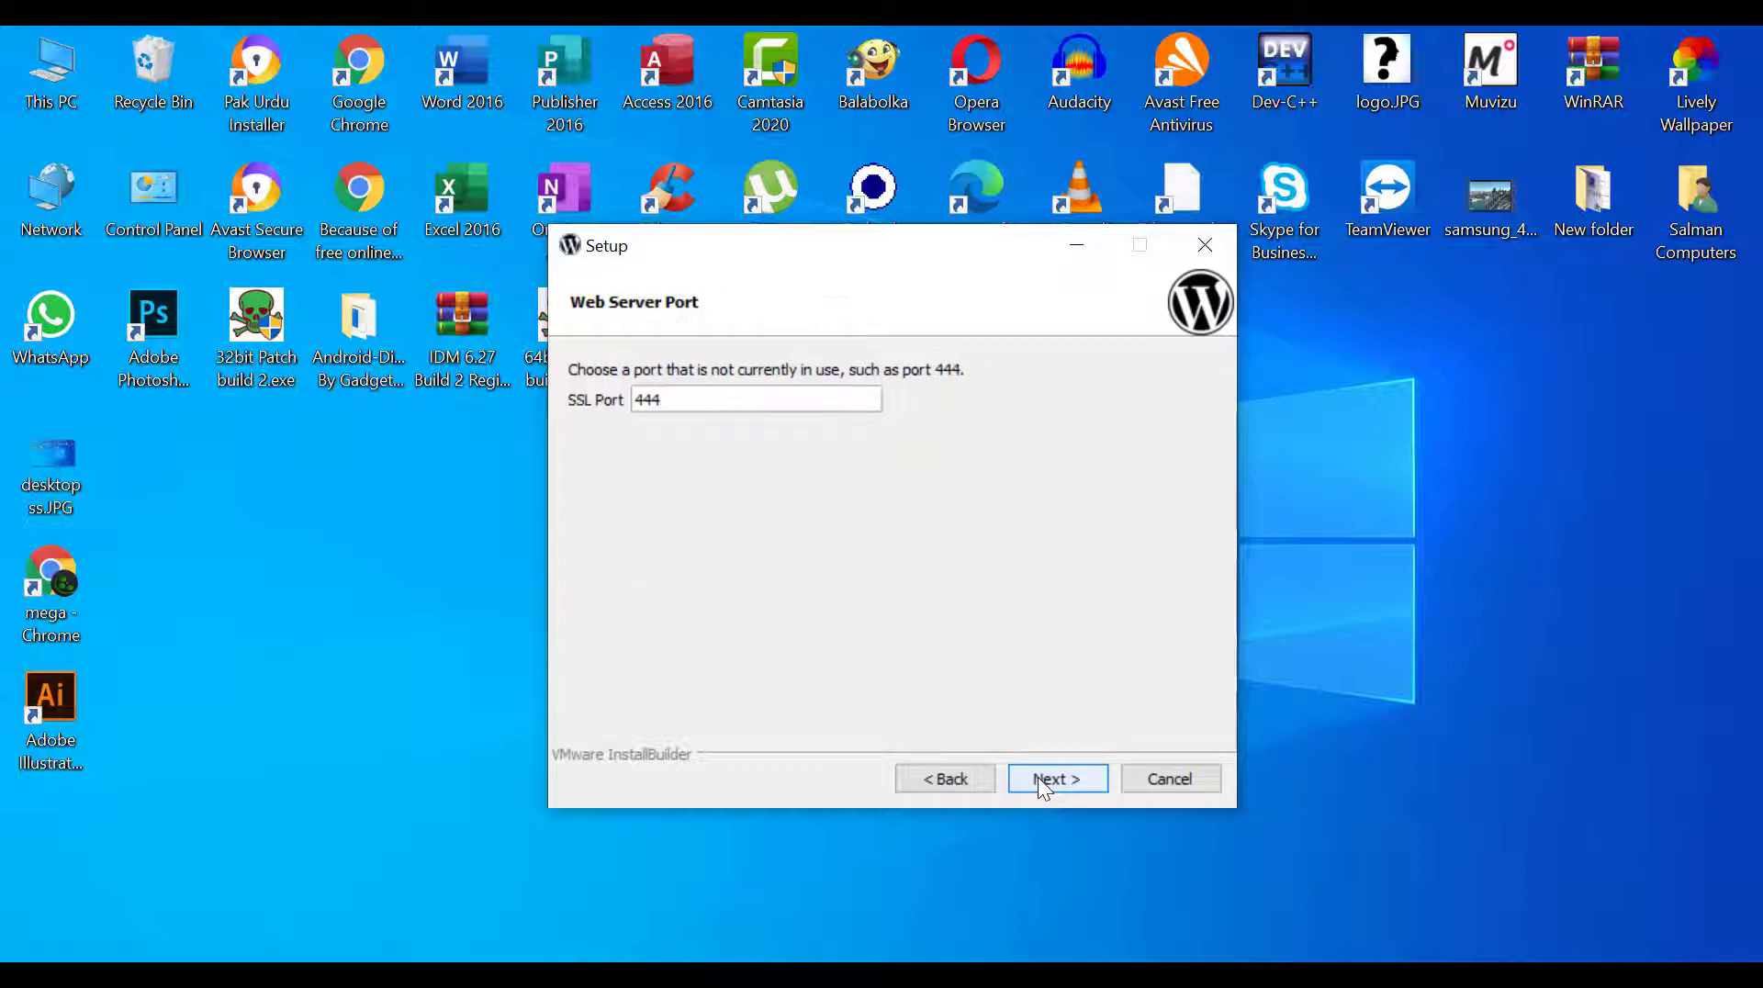
left_click(1037, 777)
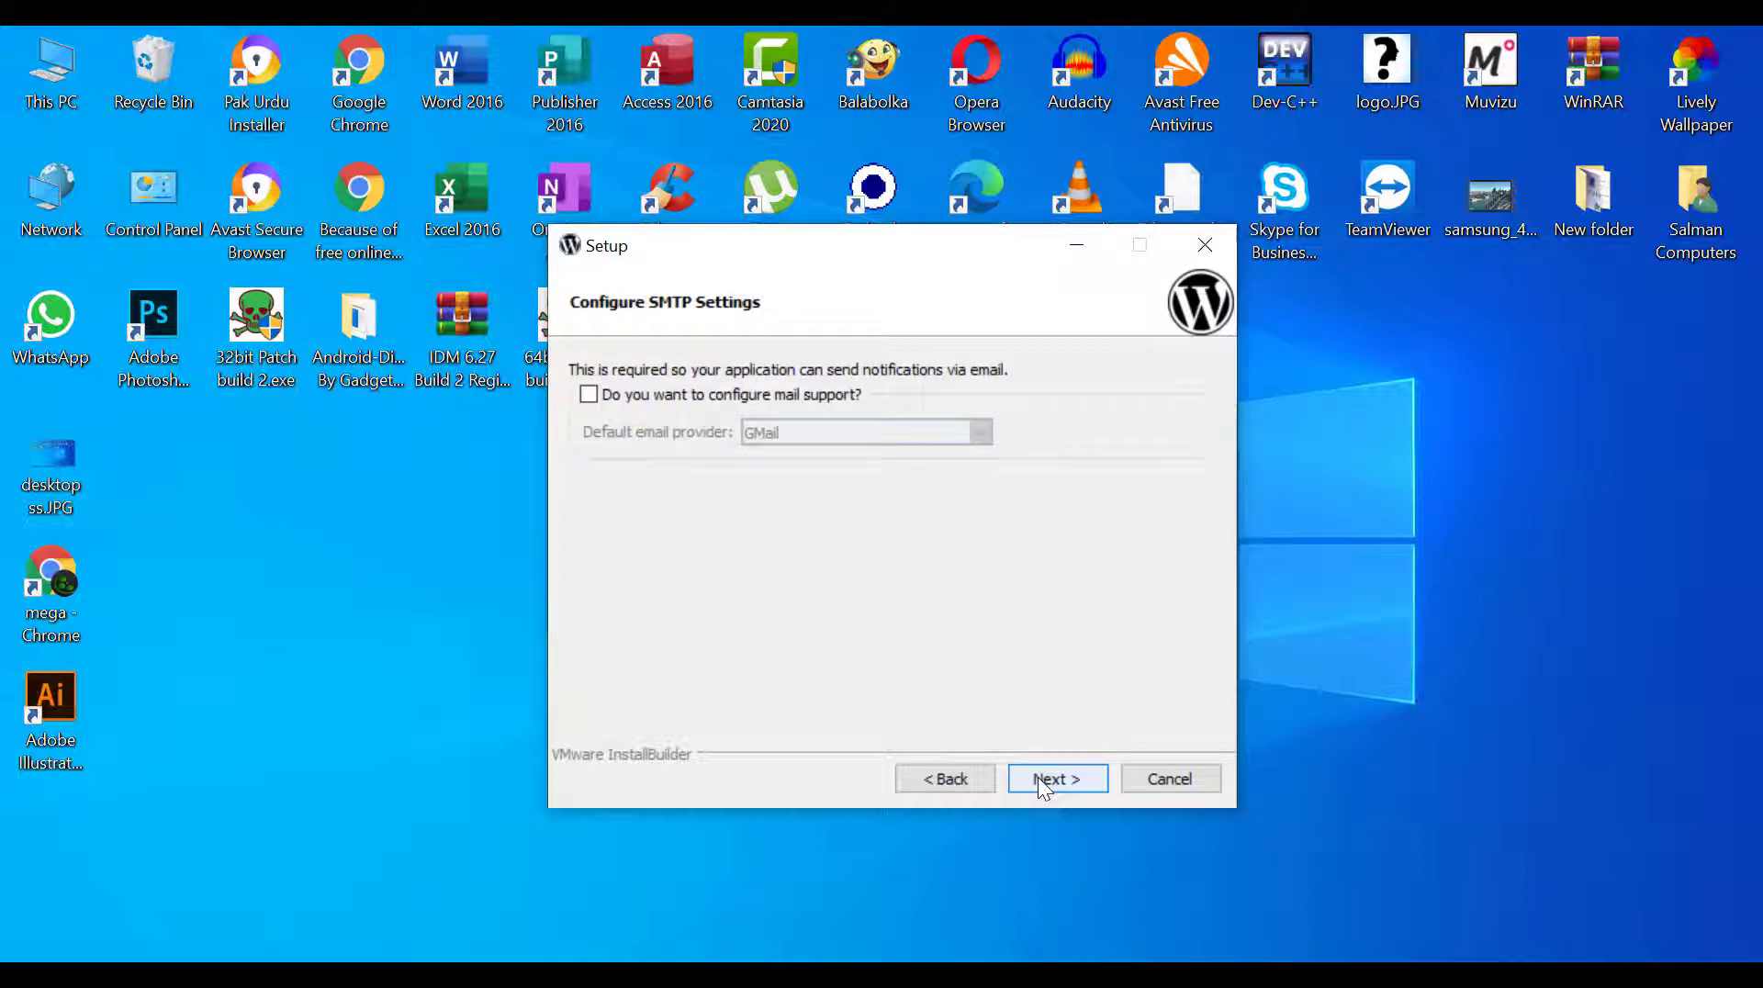
left_click(1037, 777)
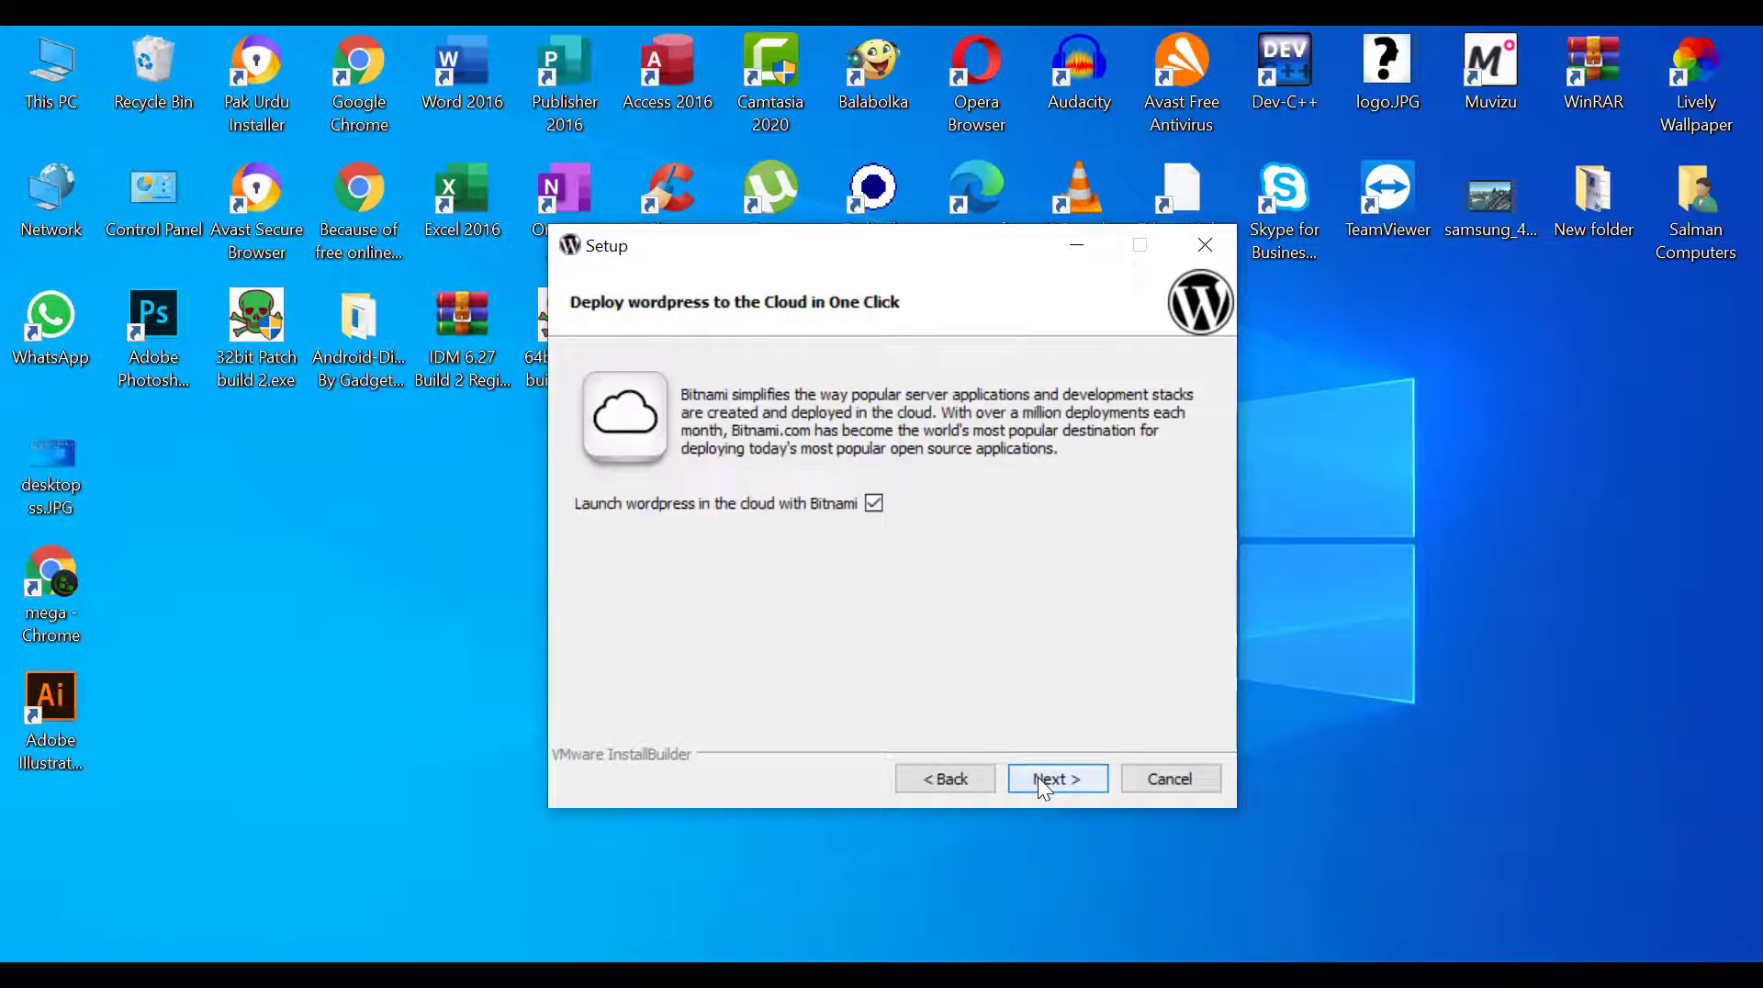
left_click(1038, 776)
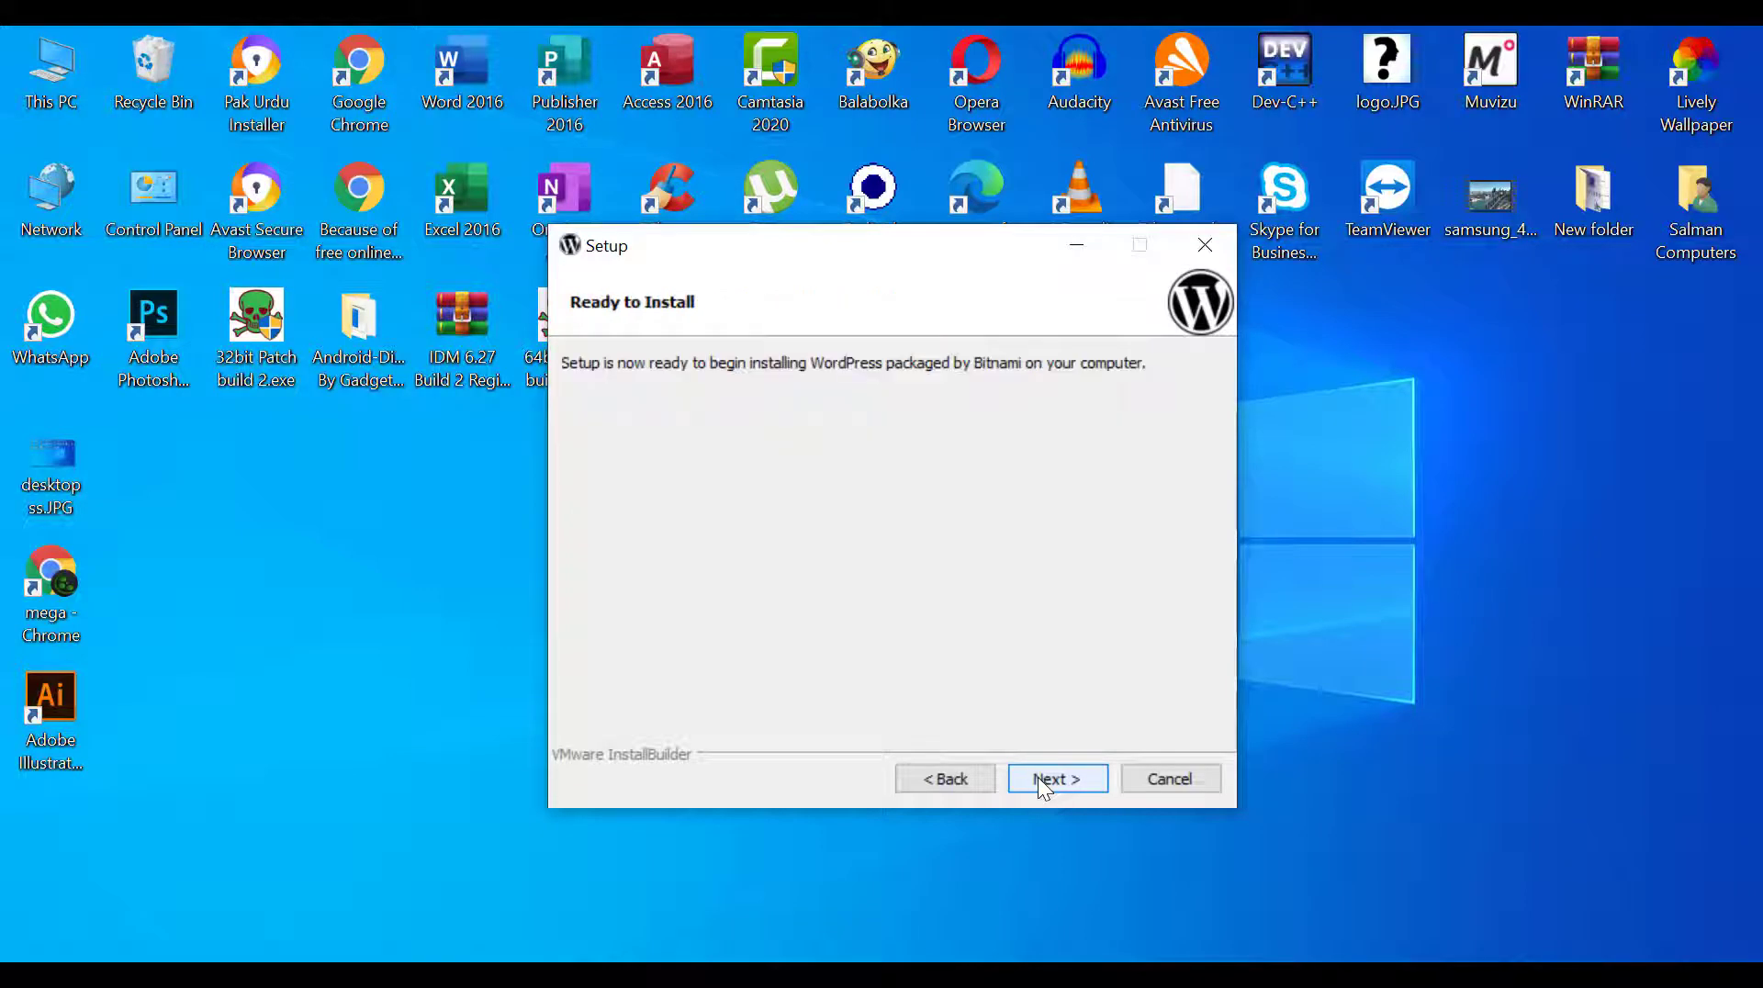
left_click(1038, 779)
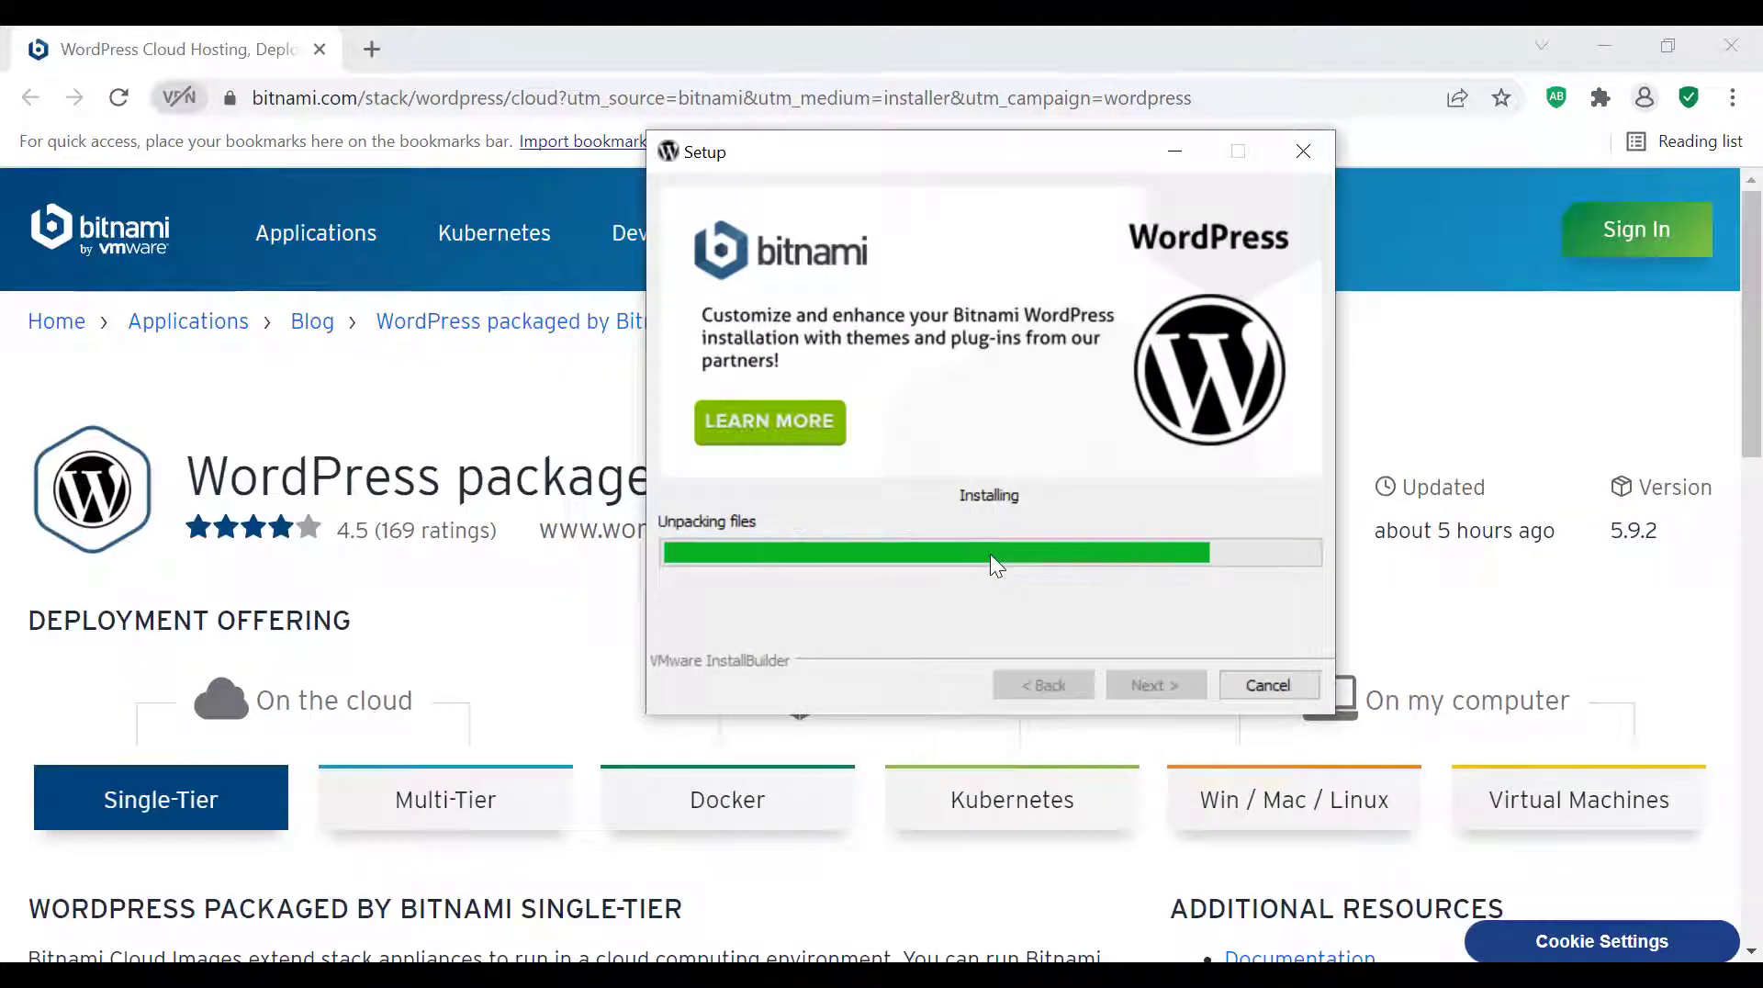
Finish the setup wizard with the WordPress launch option enabled, and open the installed WordPress site
left_click(1030, 757)
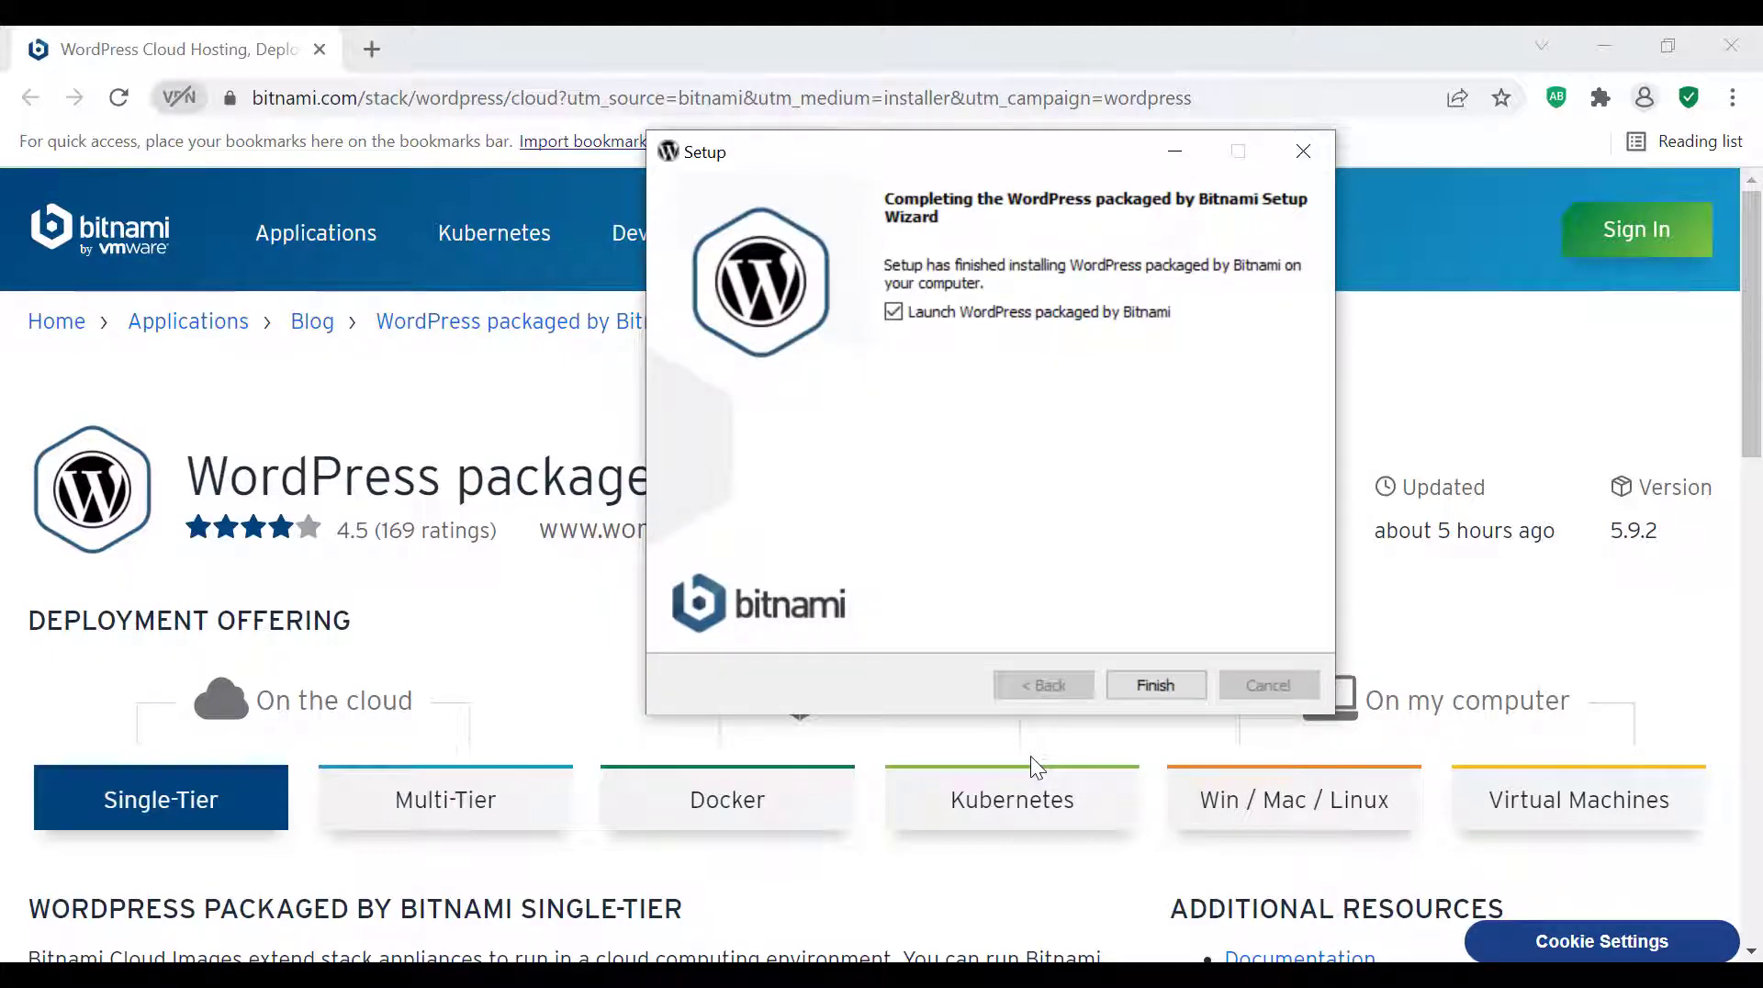
left_click(1138, 690)
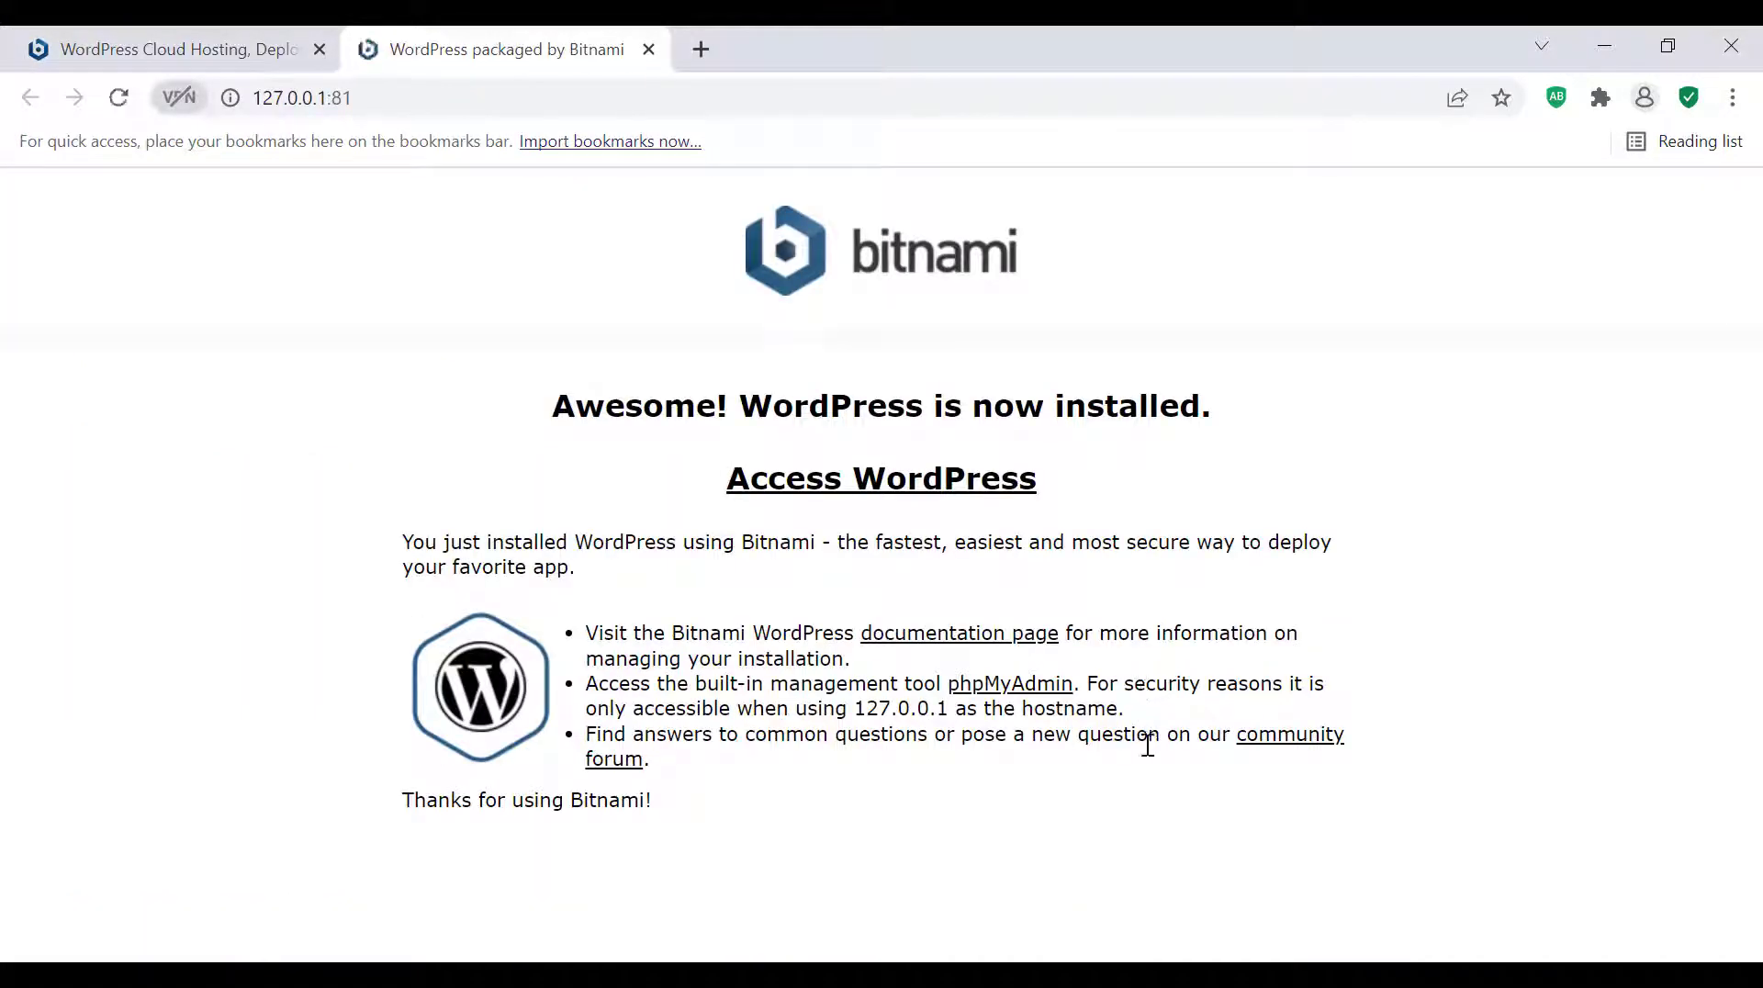
left_click(903, 506)
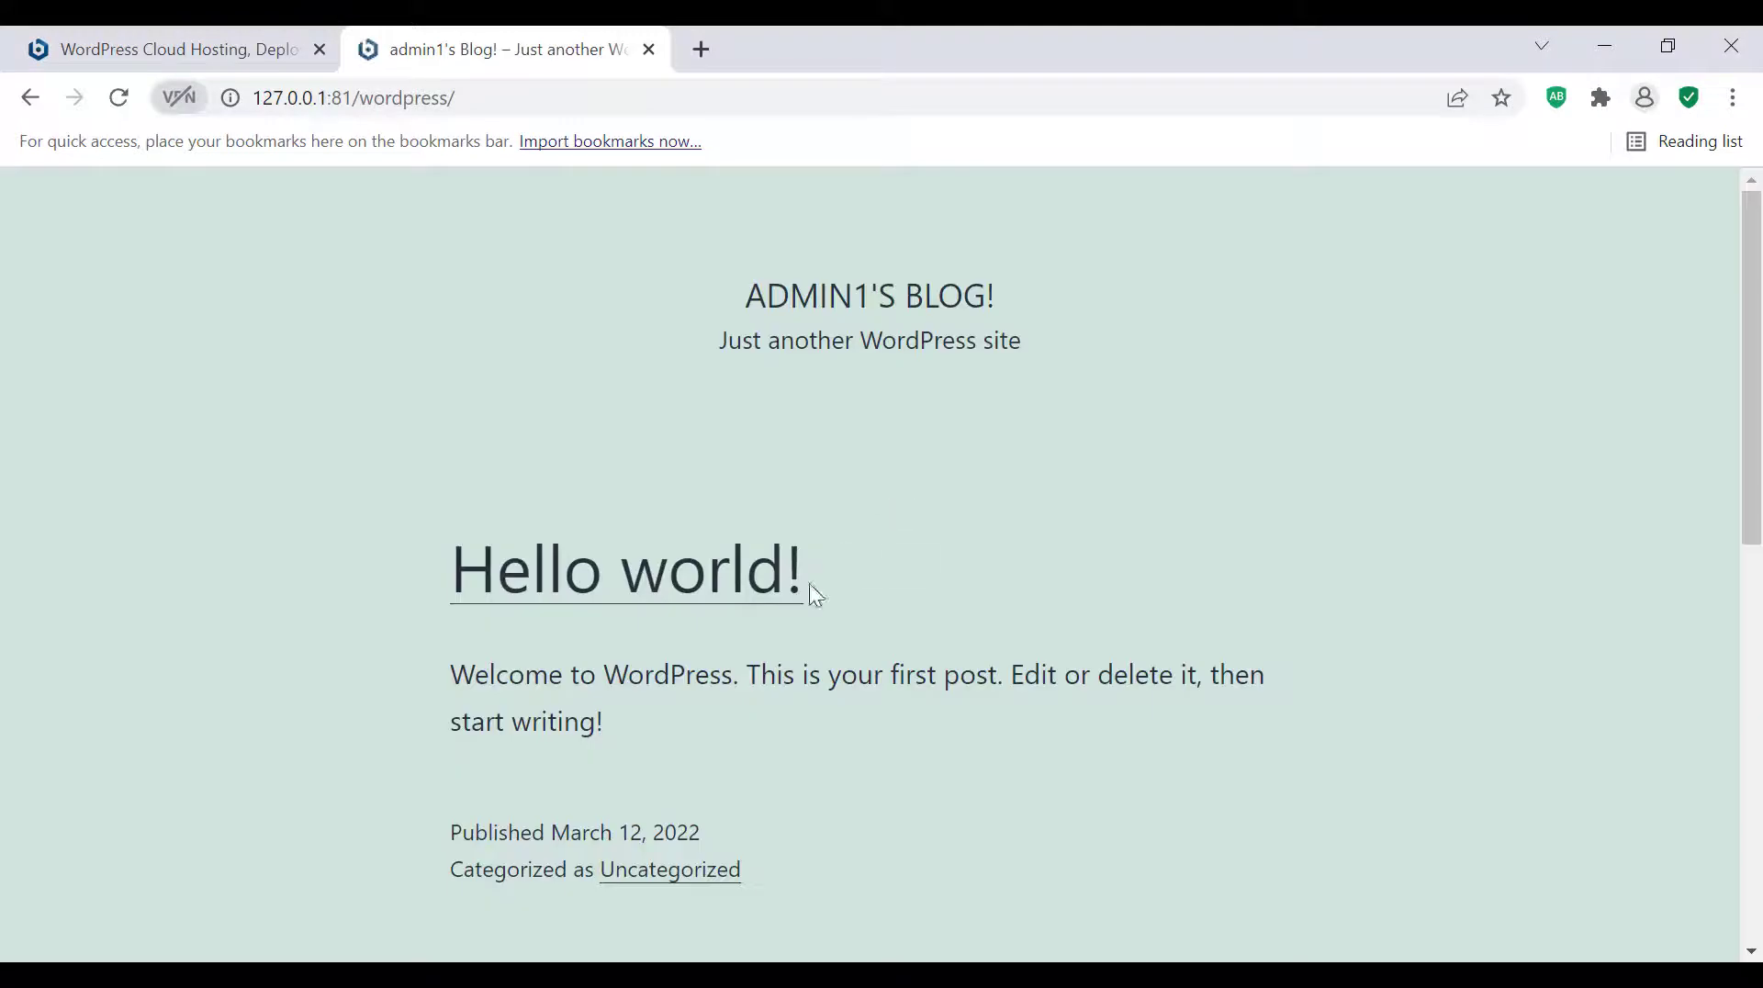
Open the site's admin login page at 127.0.0.1:81/wordpress/wp-admin
left_click(532, 95)
key("ctrl+a")
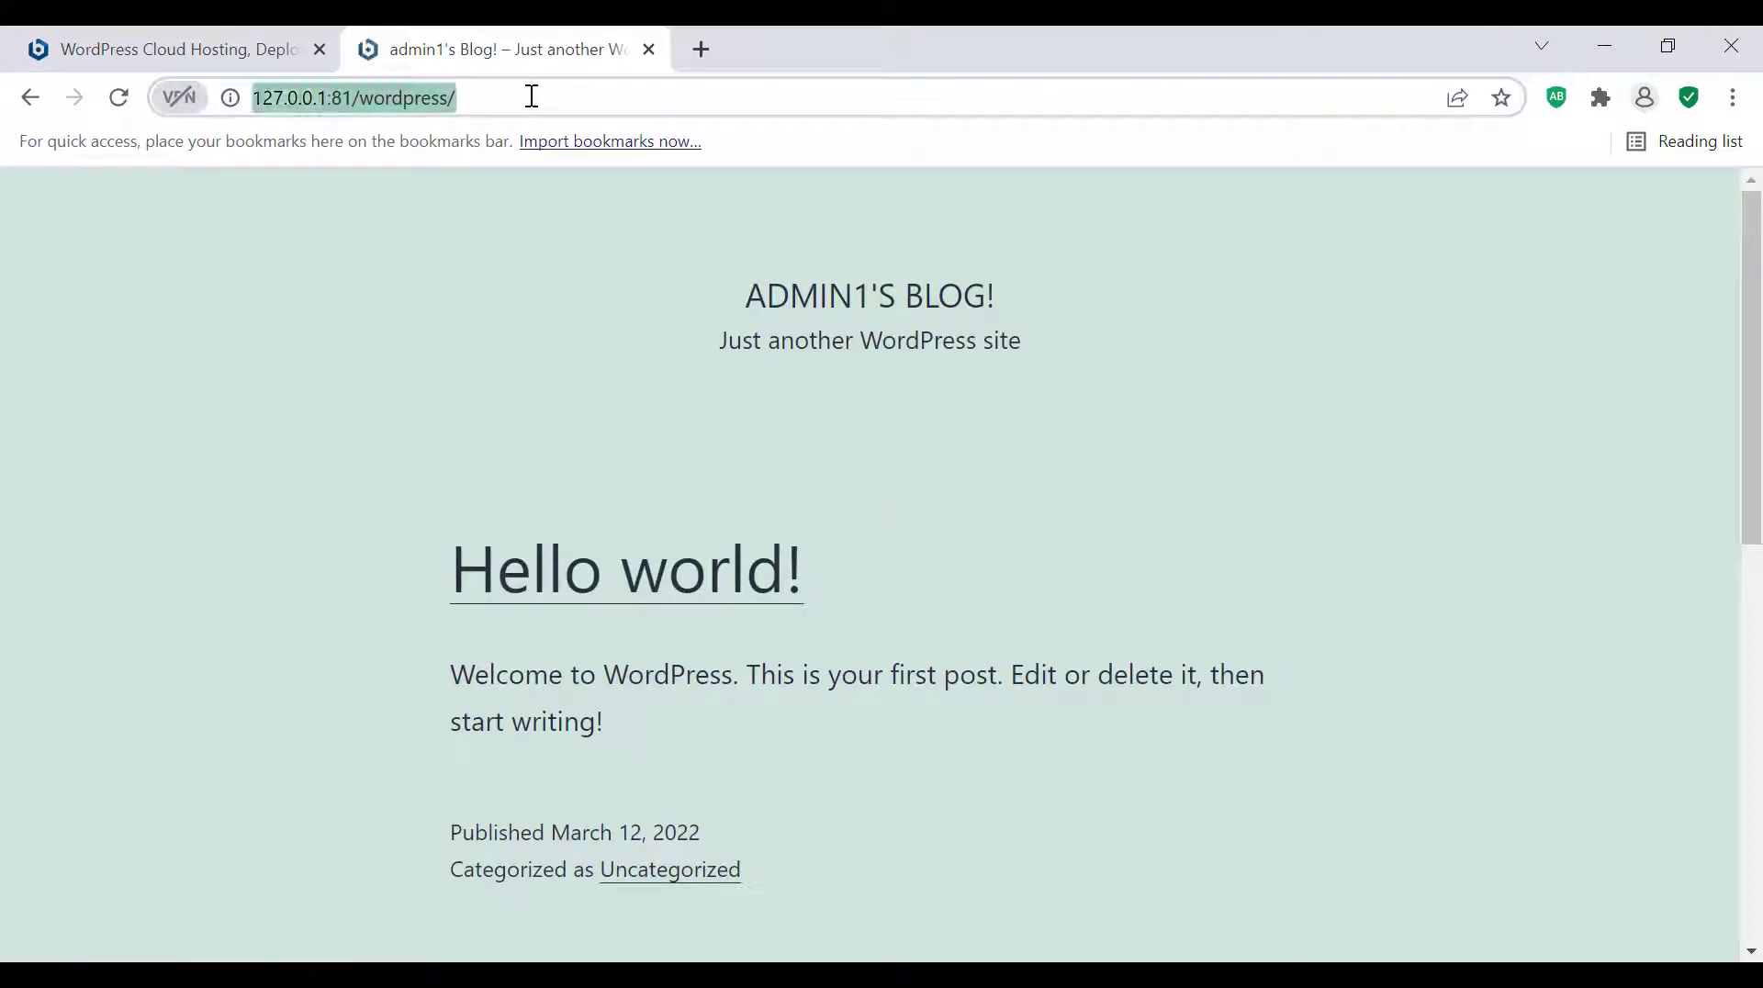
left_click(532, 97)
key("ctrl+a")
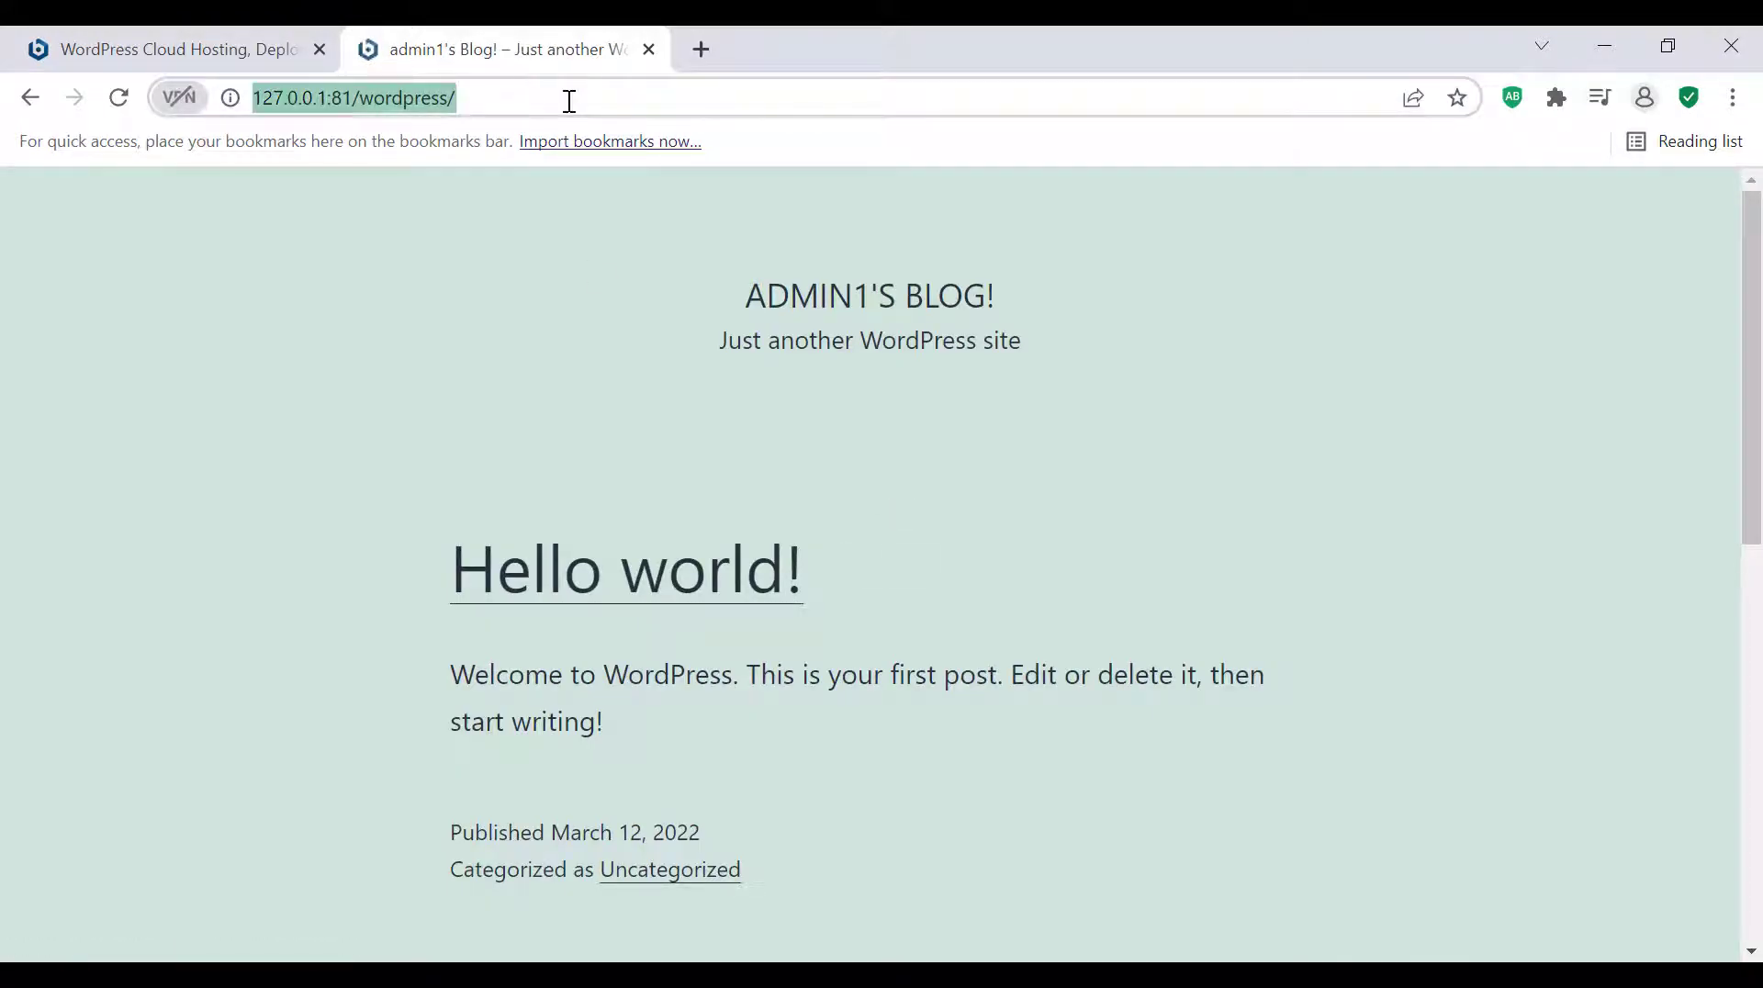
left_click(569, 101)
type("wp")
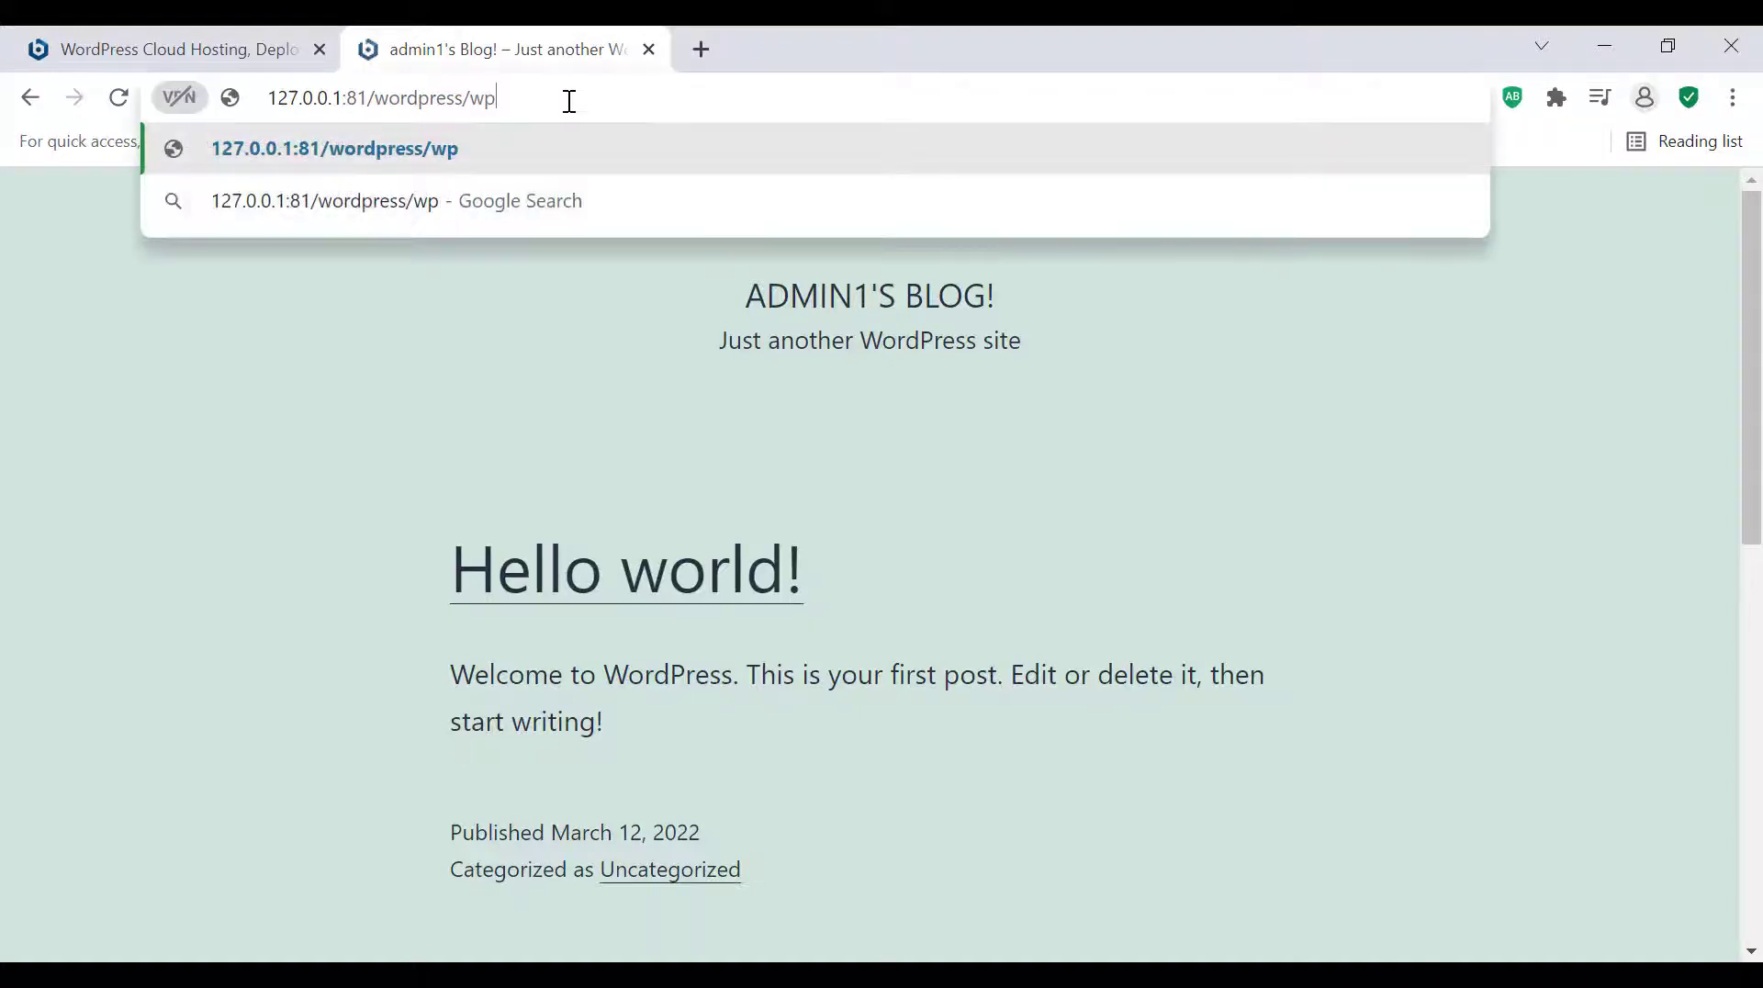
type("-admin")
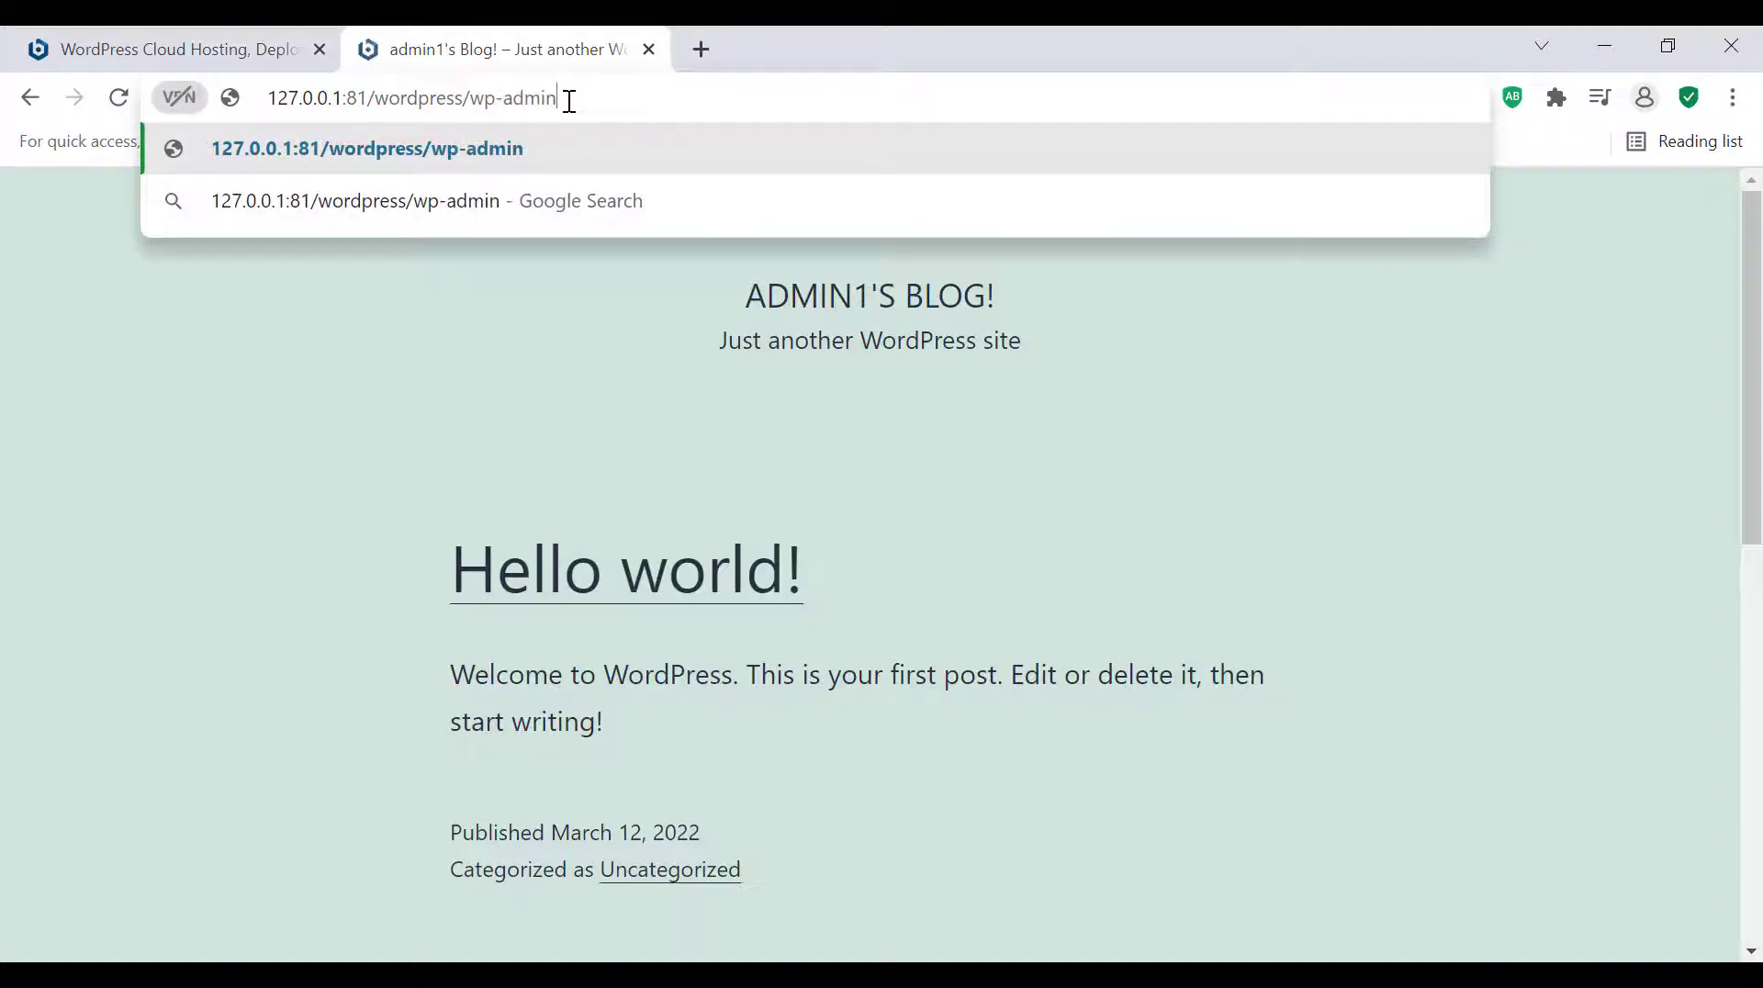
key("Return")
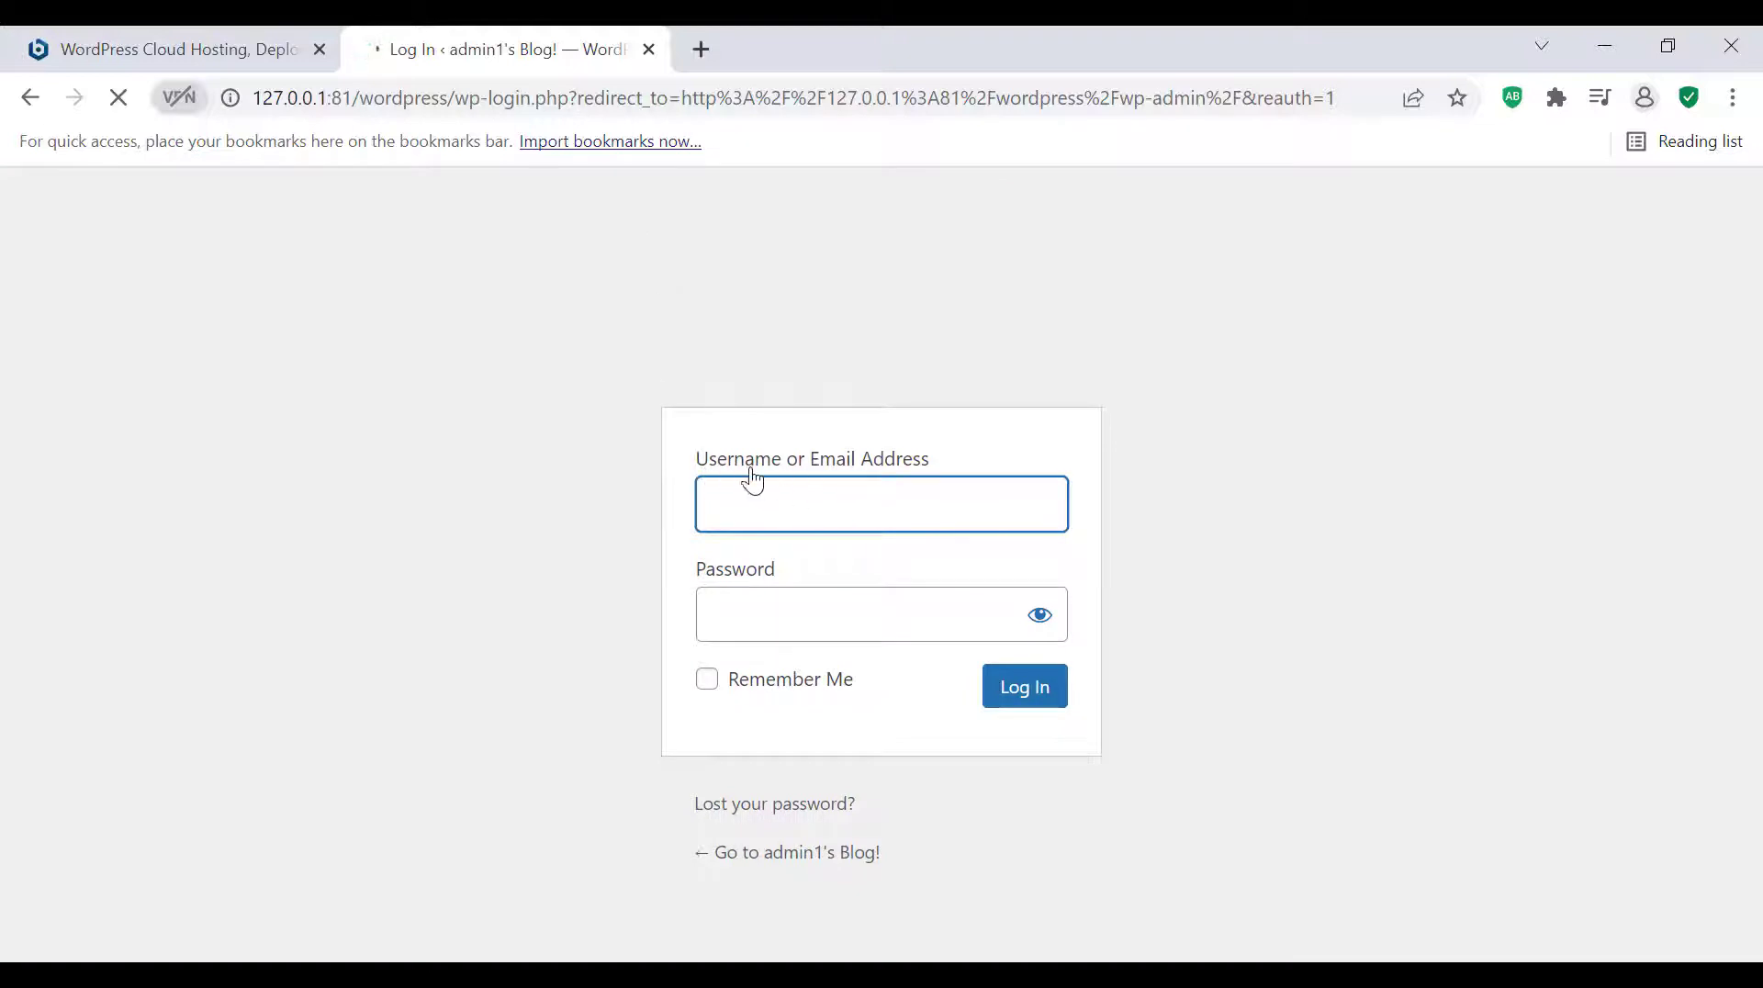
Enter admin1 as the username on the WordPress login form
left_click(783, 498)
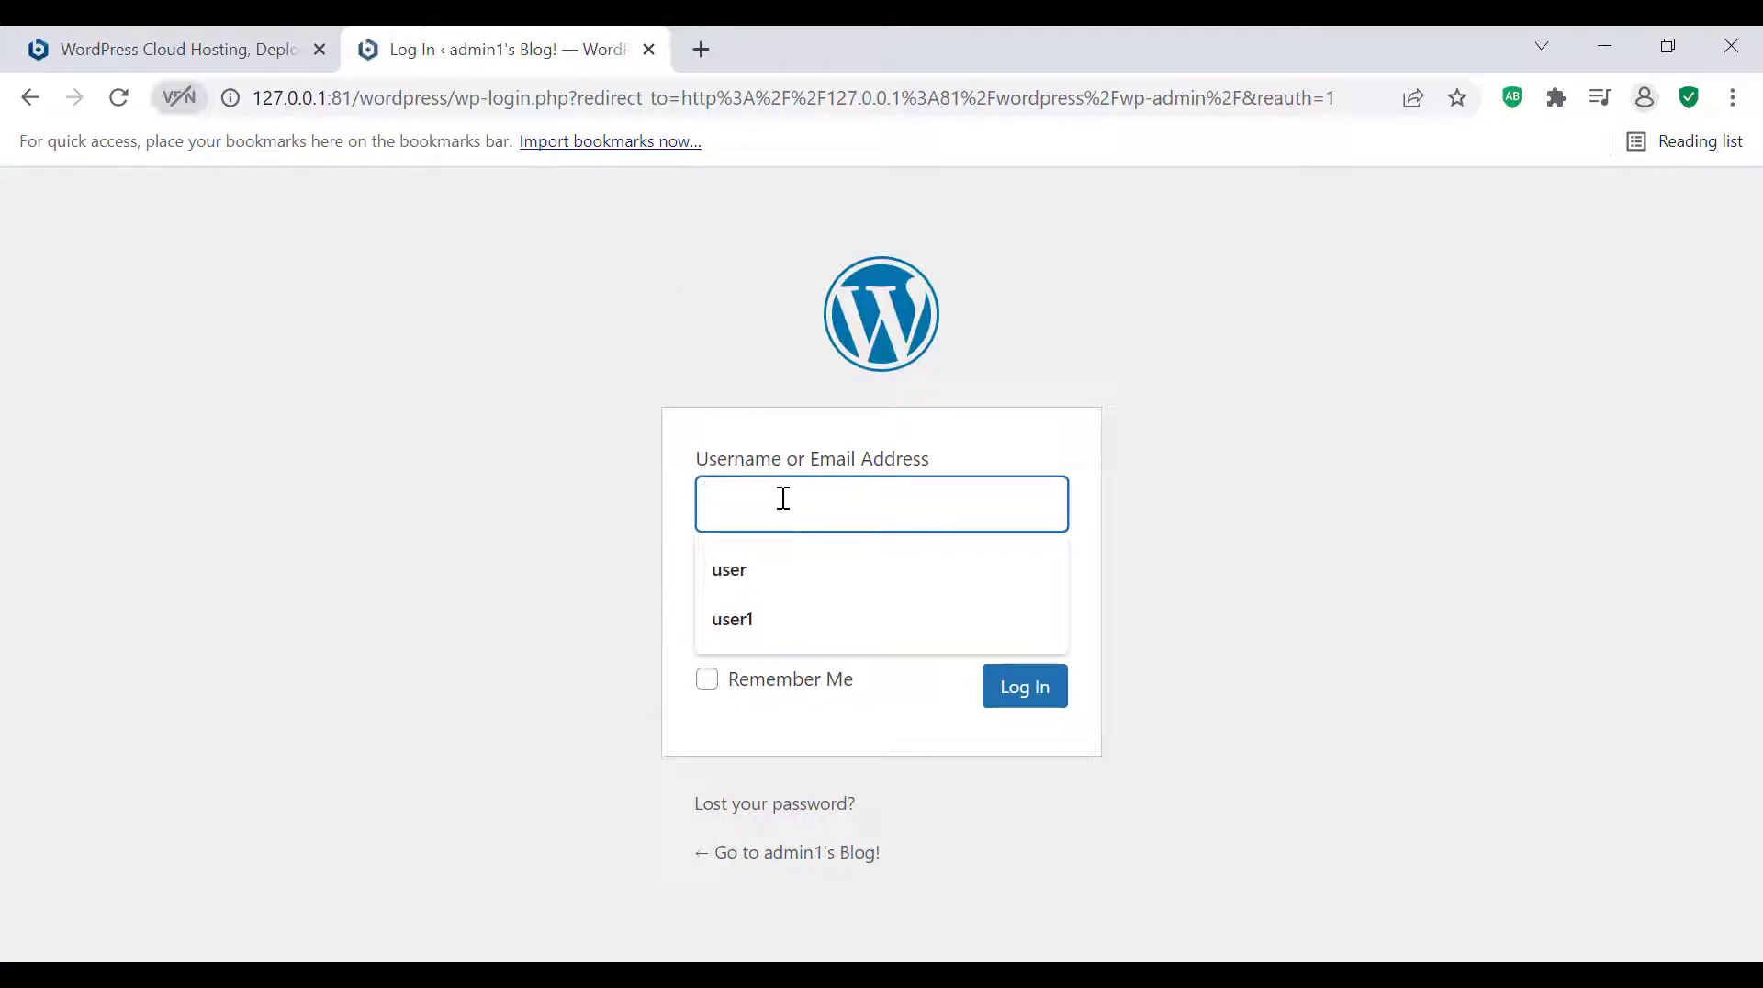
type("se")
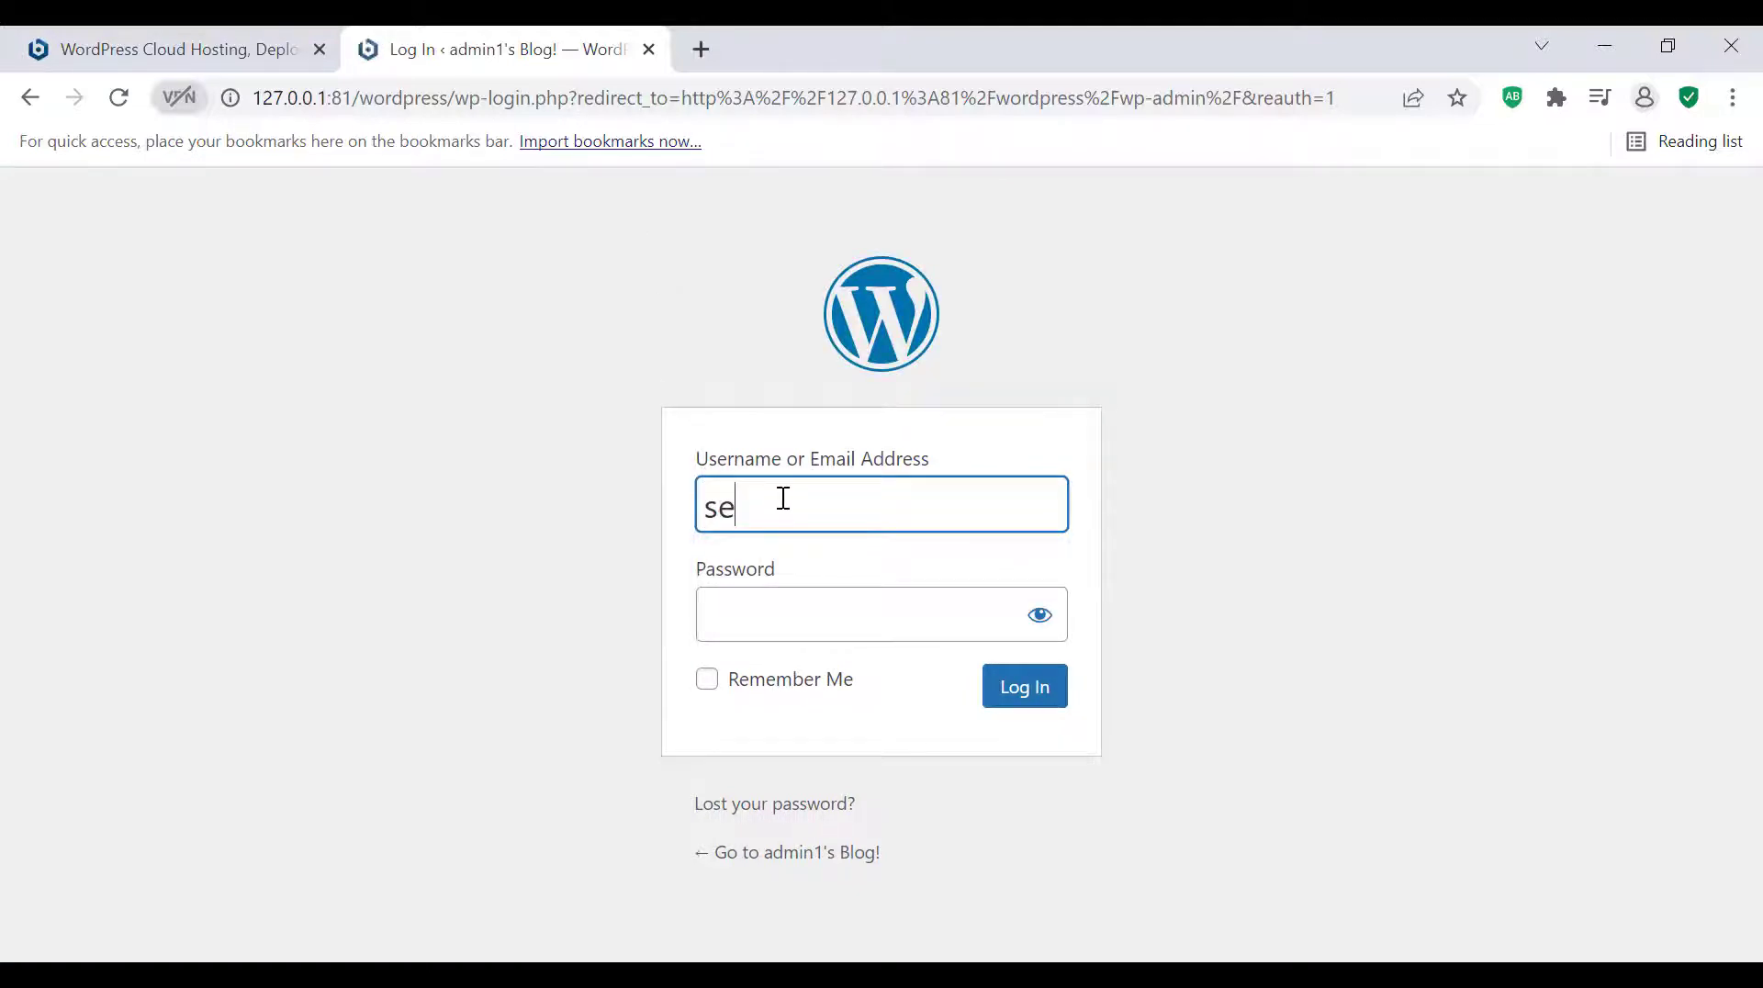
key("BackSpace")
key("BackSpace")
type("se")
key("BackSpace")
key("BackSpace")
Enter the account password and log in to the WordPress dashboard
type("admin1")
left_click(790, 606)
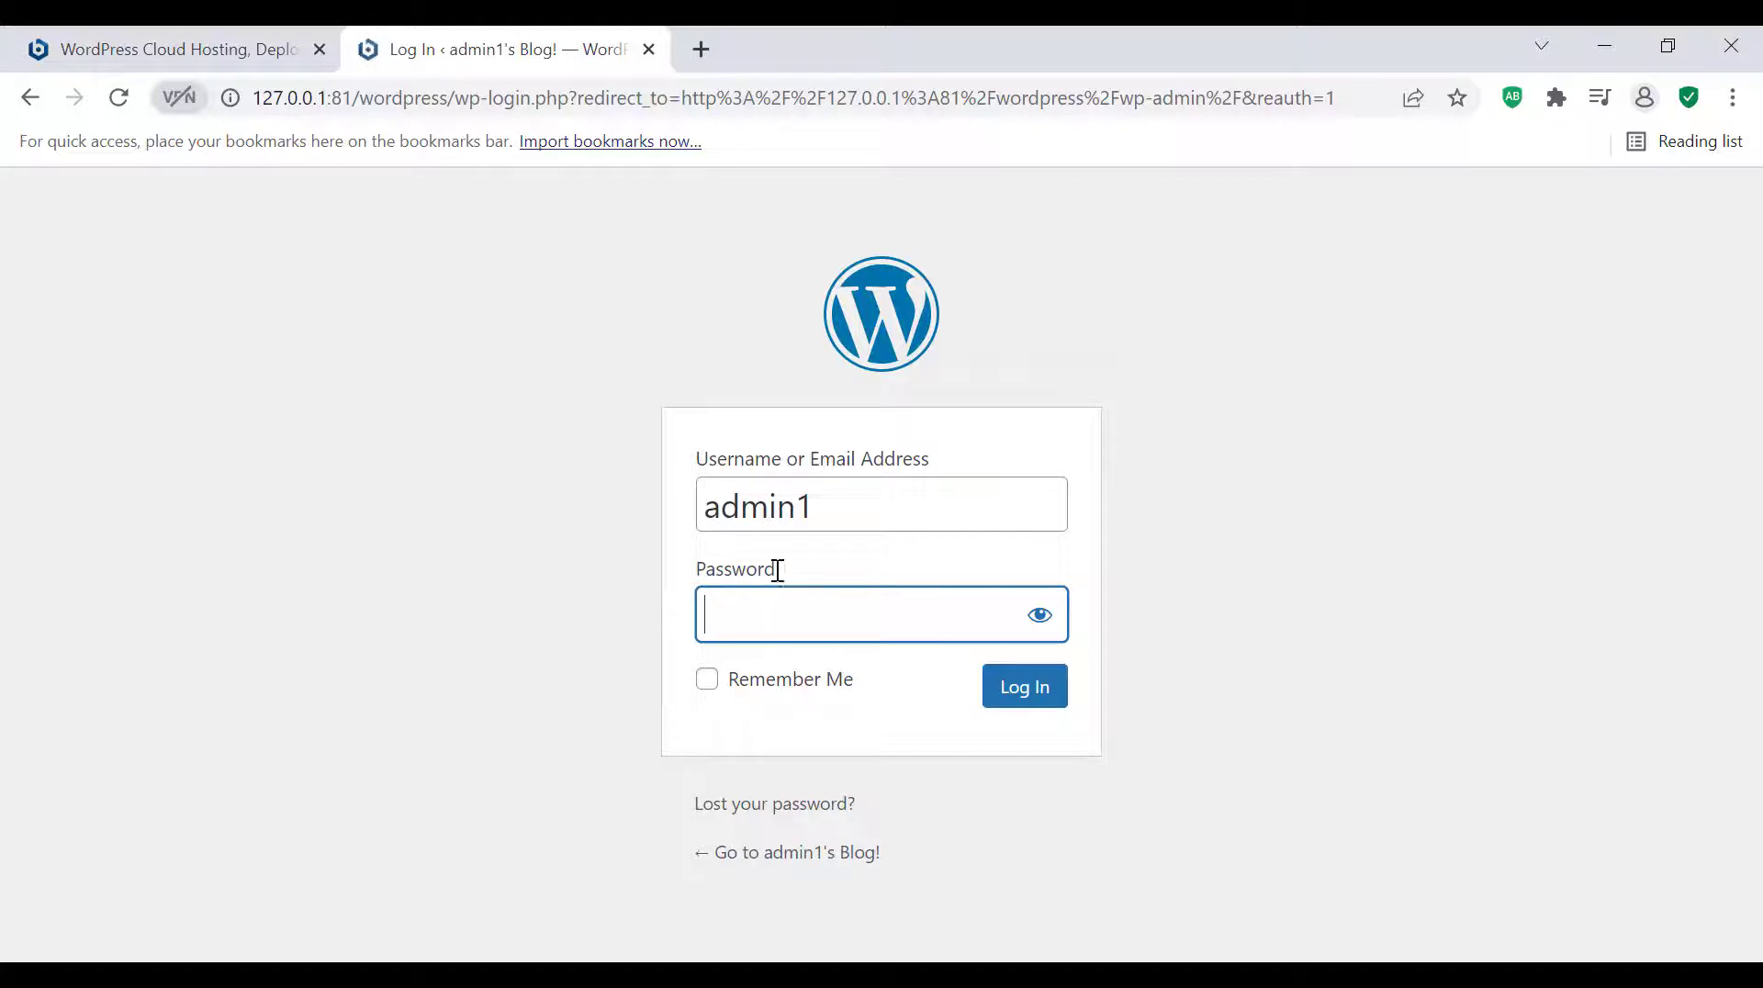
type("admin")
key("Return")
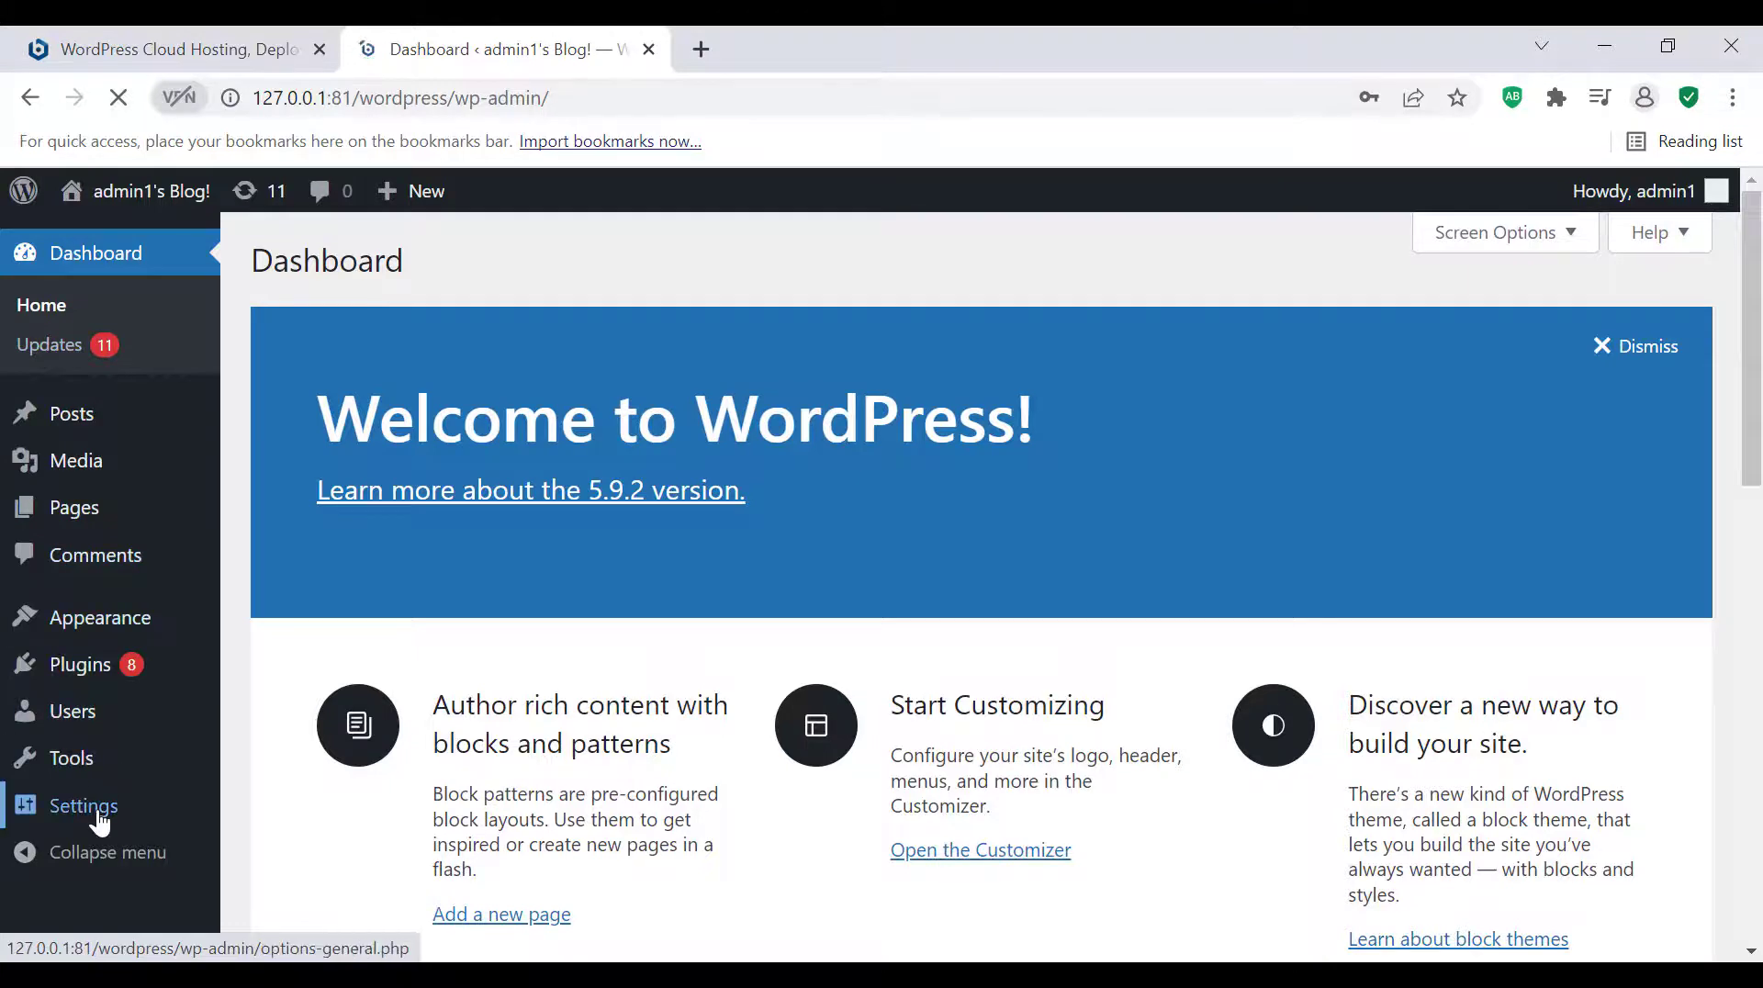
Open the live site in a new tab from the dashboard, and refuse to save the login password in the browser
scroll(99, 823, "down", 4)
scroll(99, 824, "up", 4)
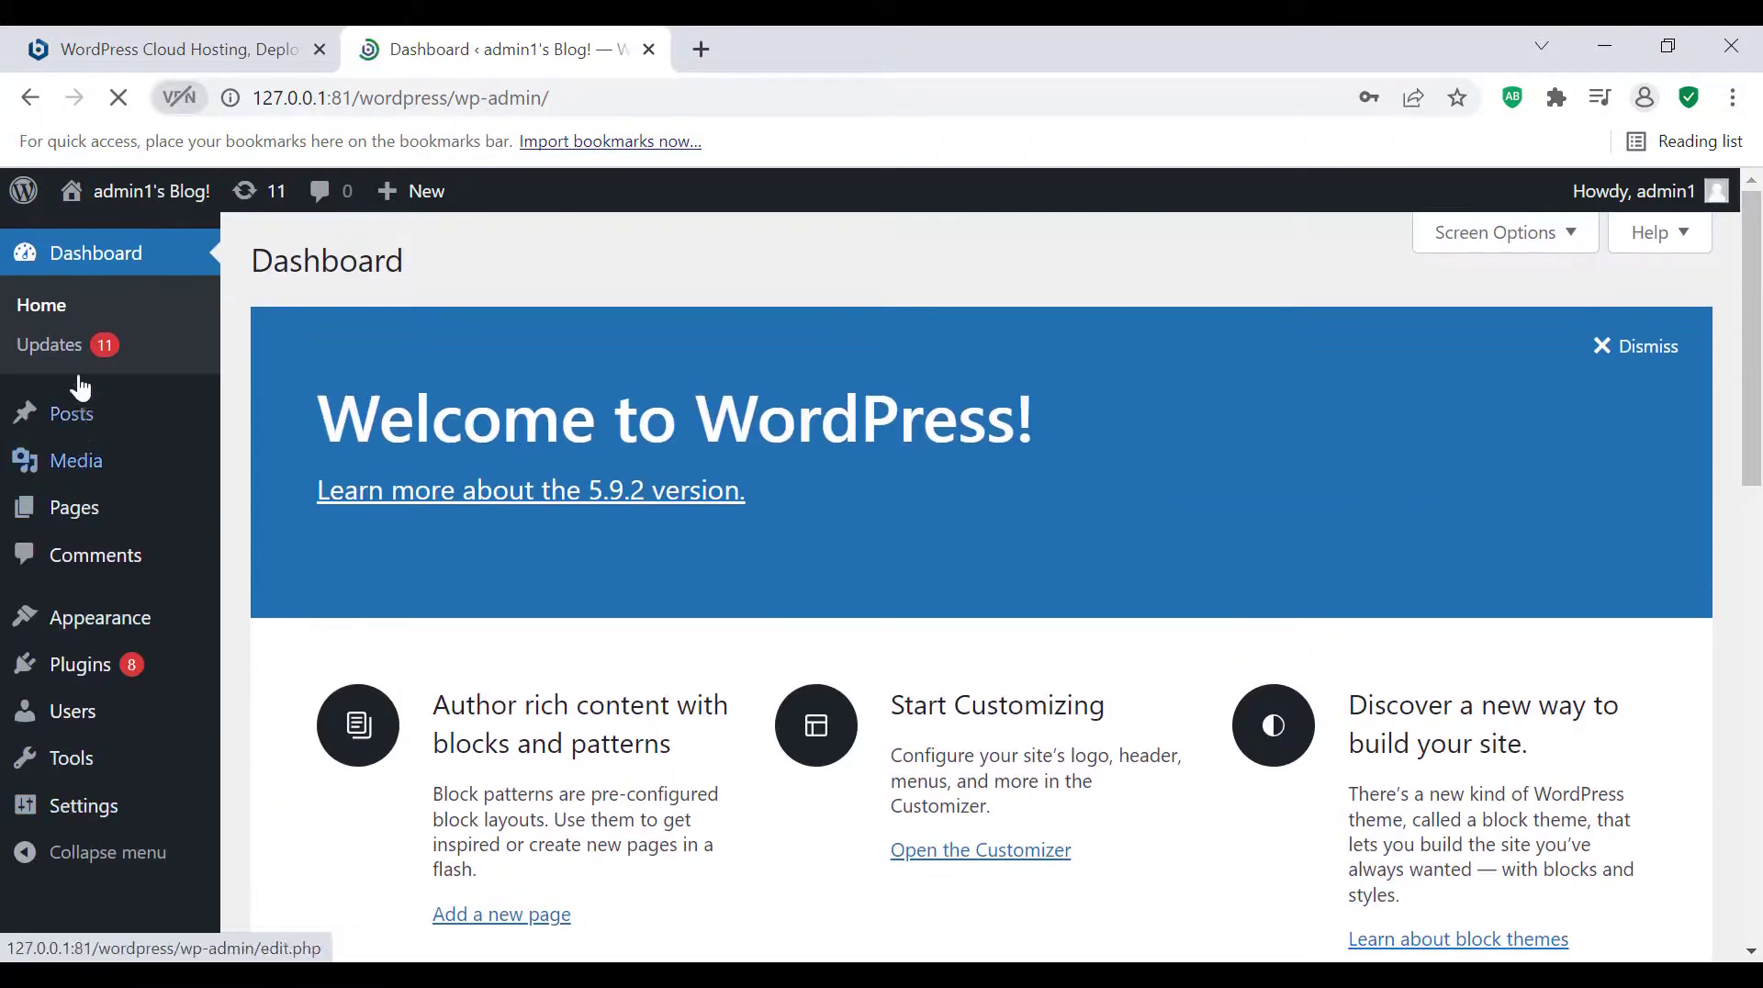
mouse_move(118, 197)
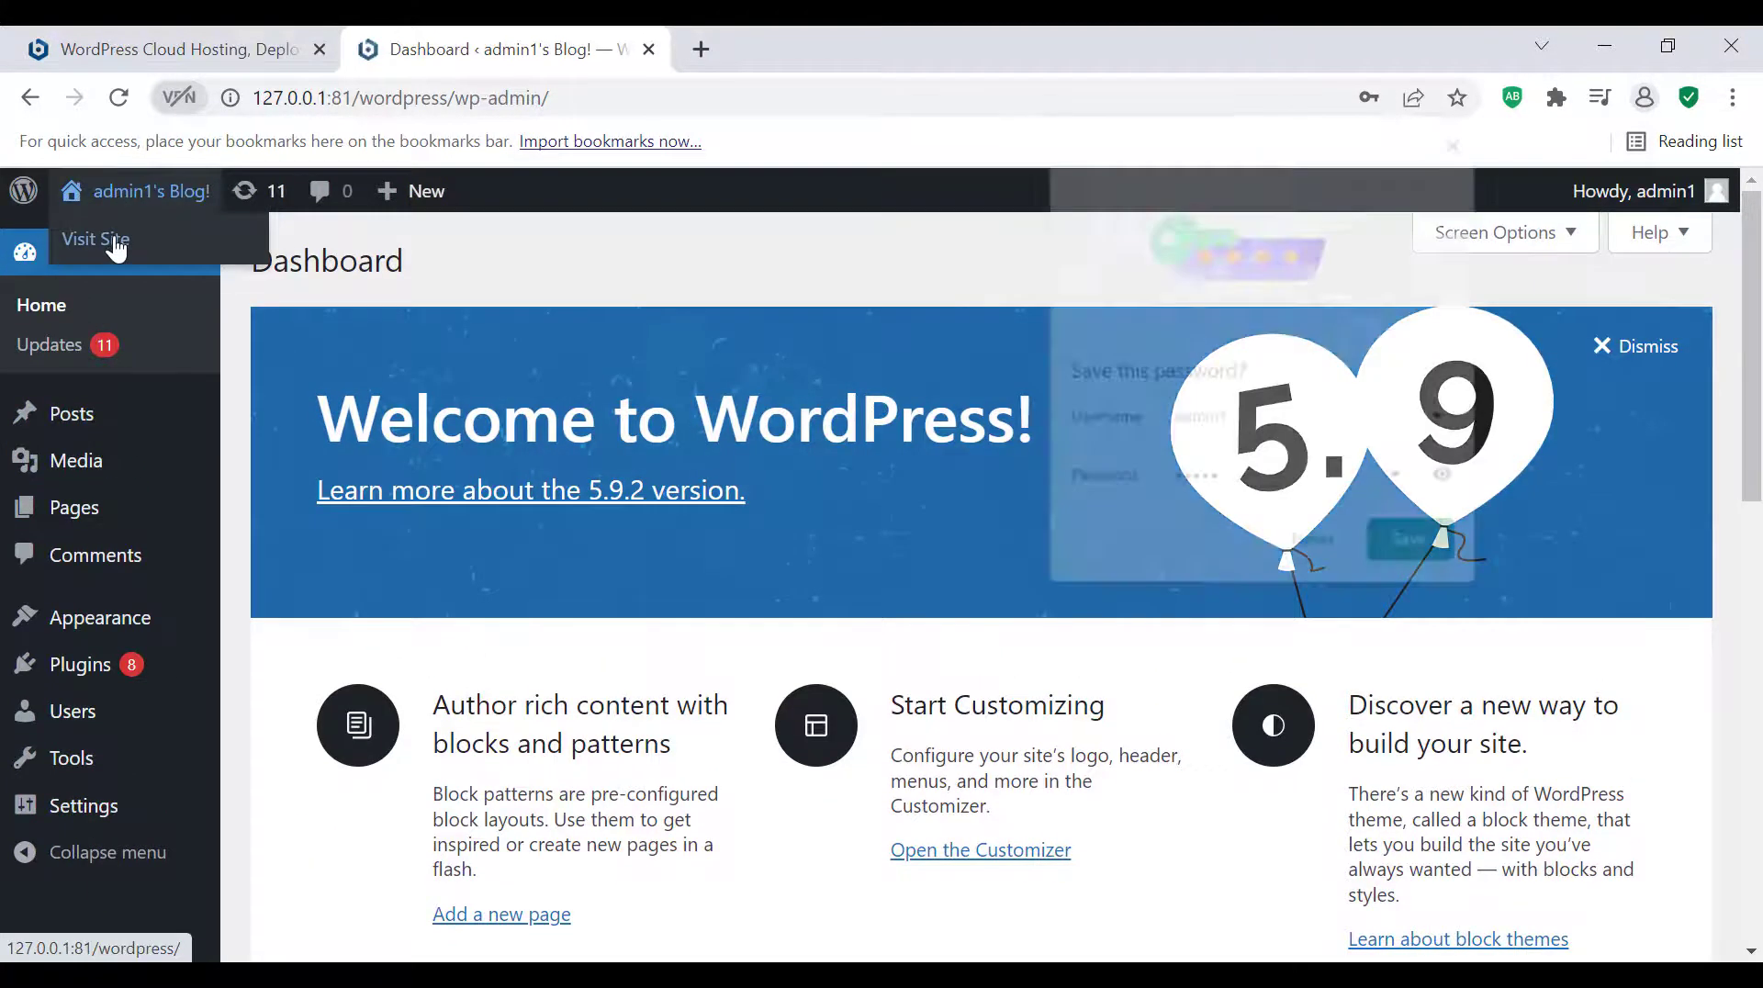
right_click(115, 241)
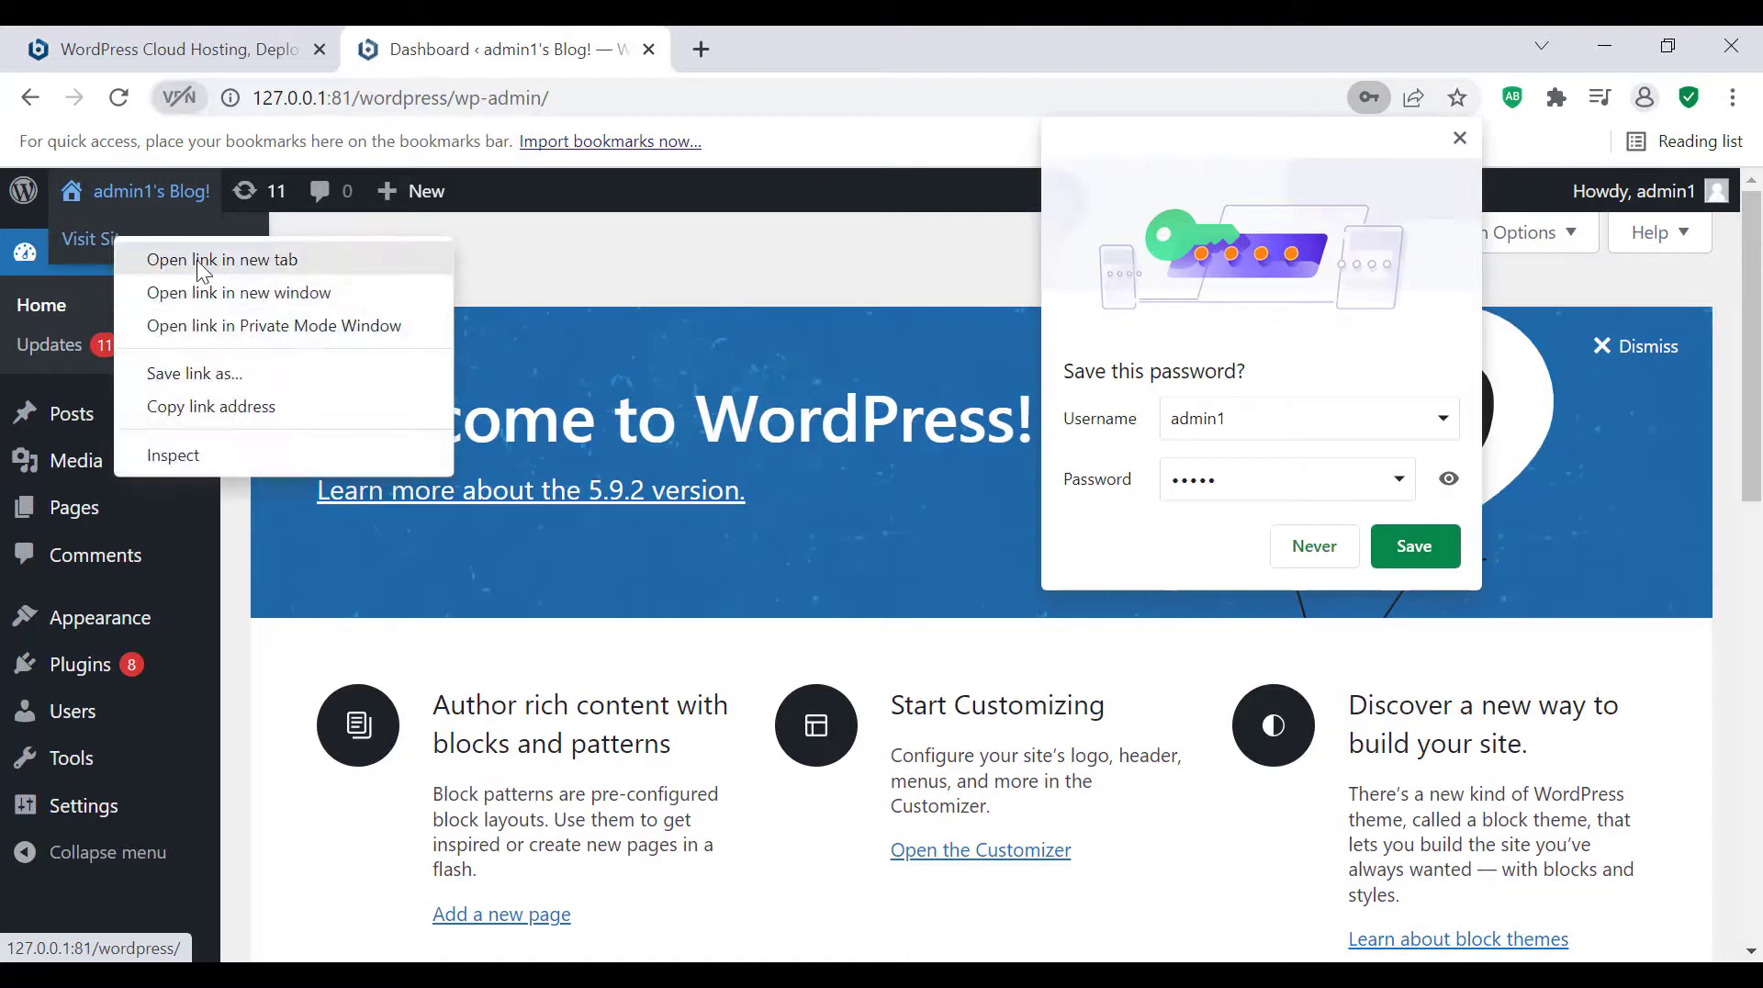
left_click(203, 261)
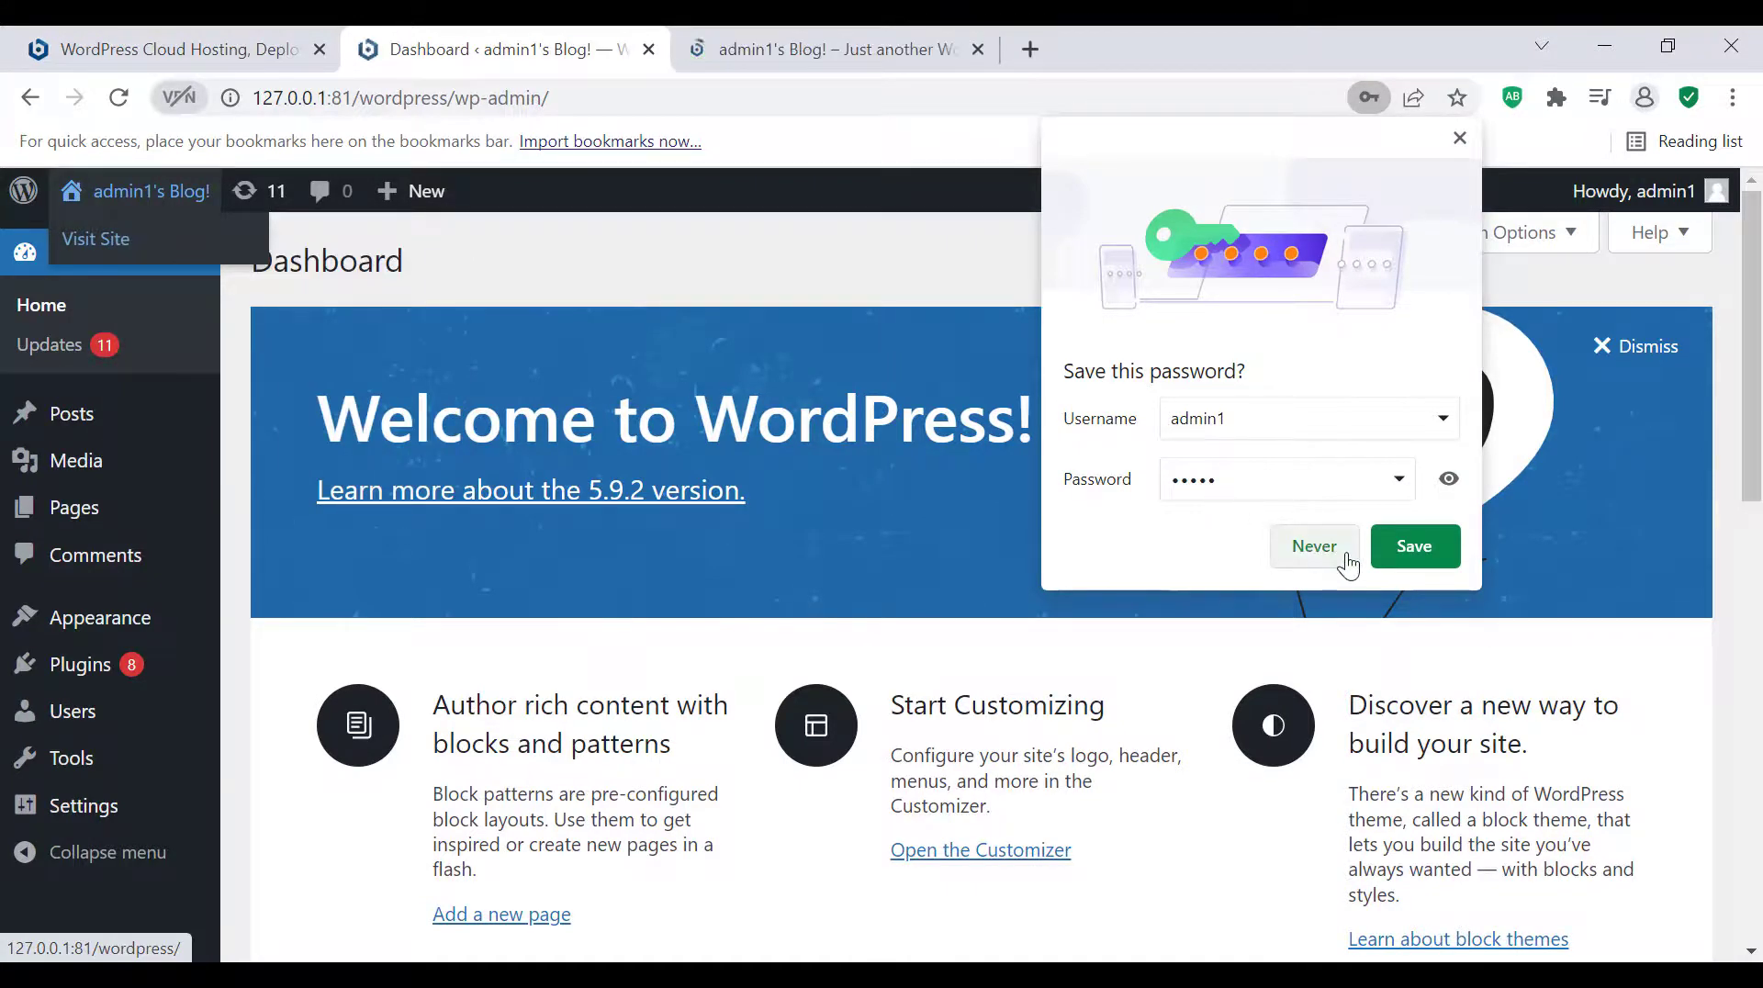
left_click(1314, 547)
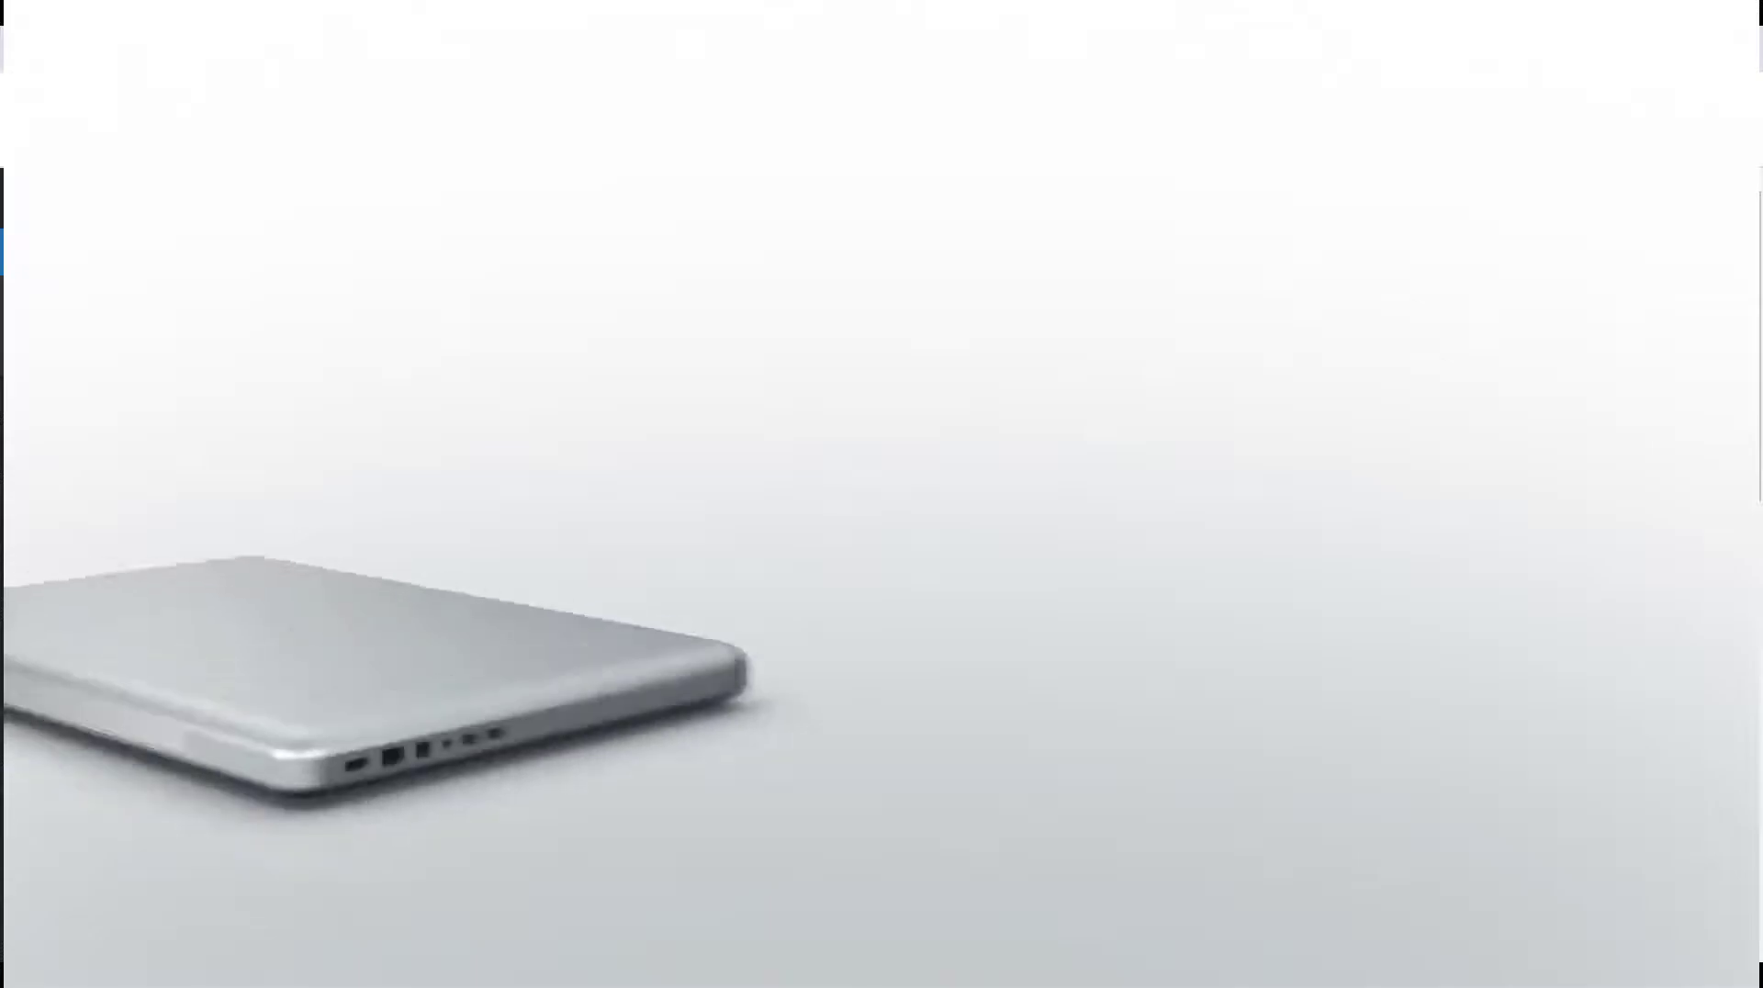